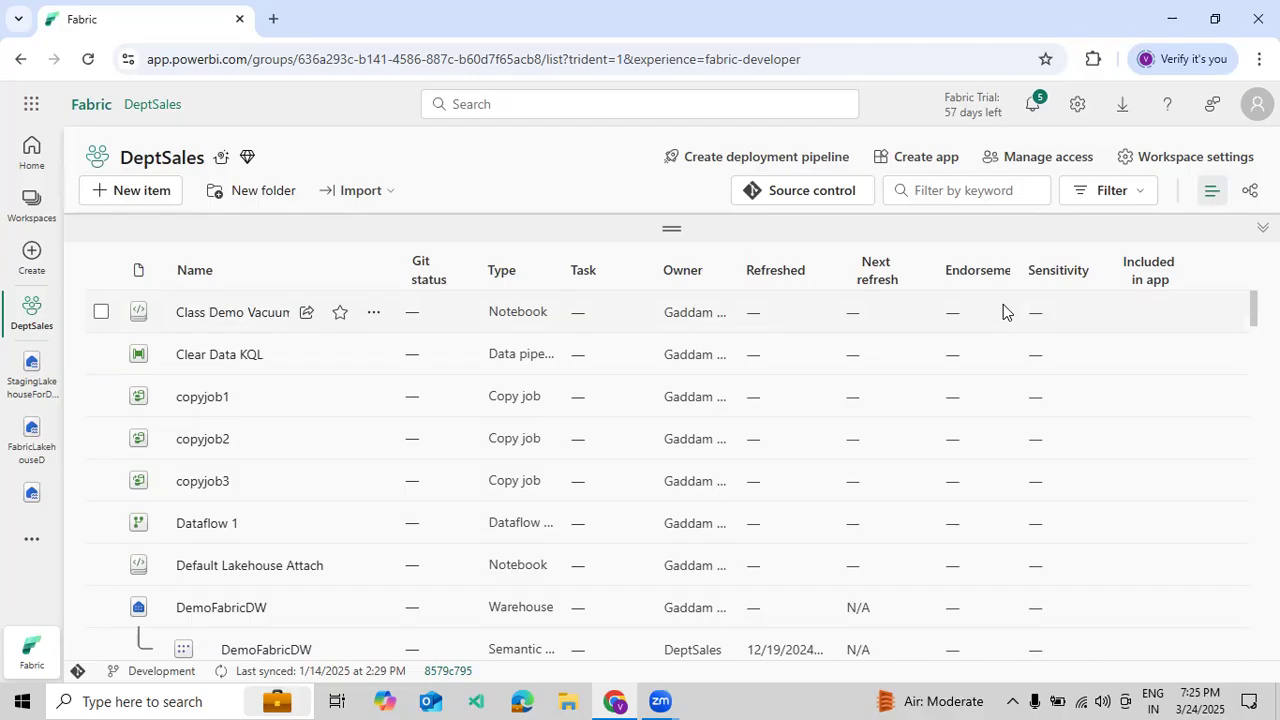
Create a new Eventstream named DemoData in the DeptSales workspace
click(150, 195)
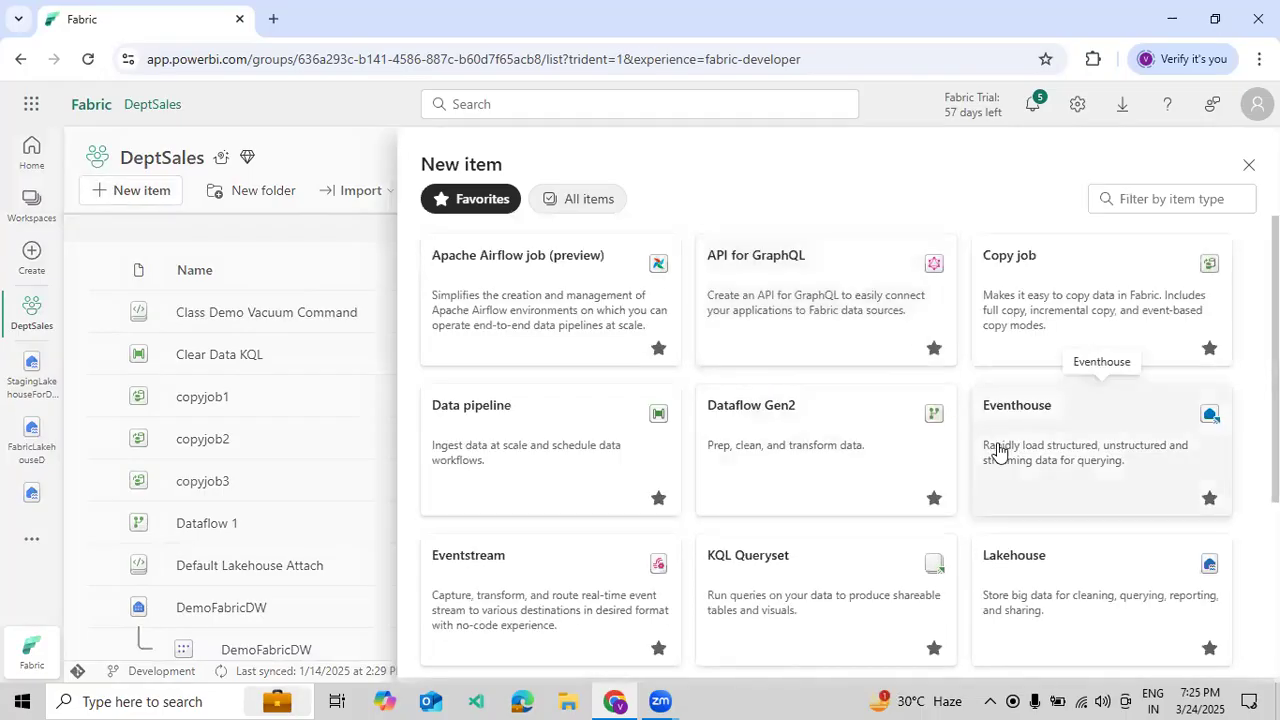
click(615, 625)
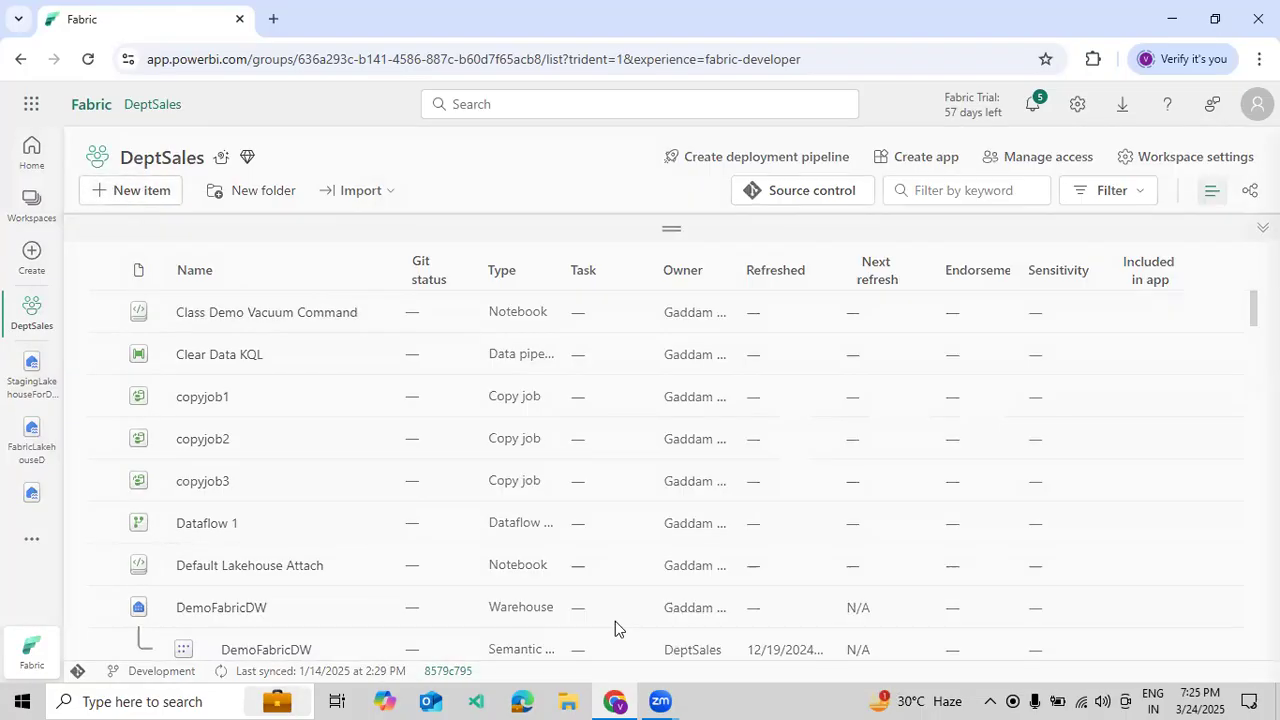
text(DemoDa)
text(ta)
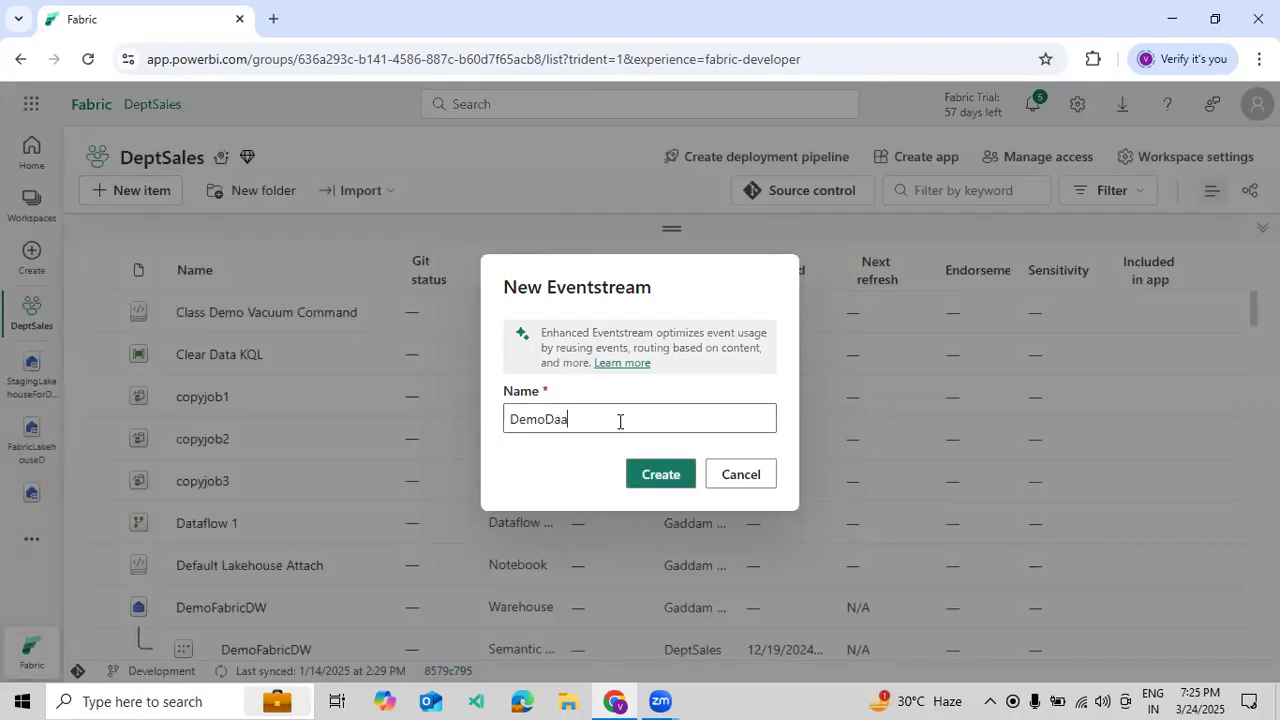
click(643, 470)
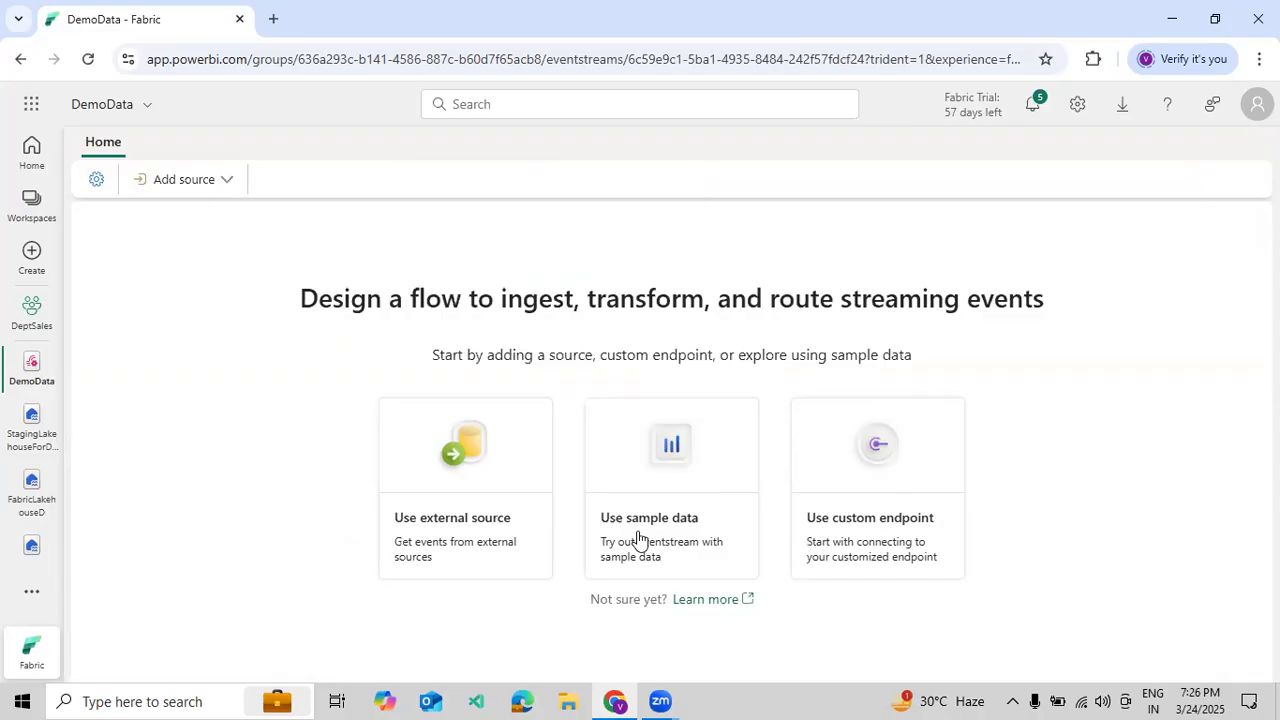
Add a sample data source named SampleBicyleData that uses the Bicycles sample data
click(638, 540)
click(466, 365)
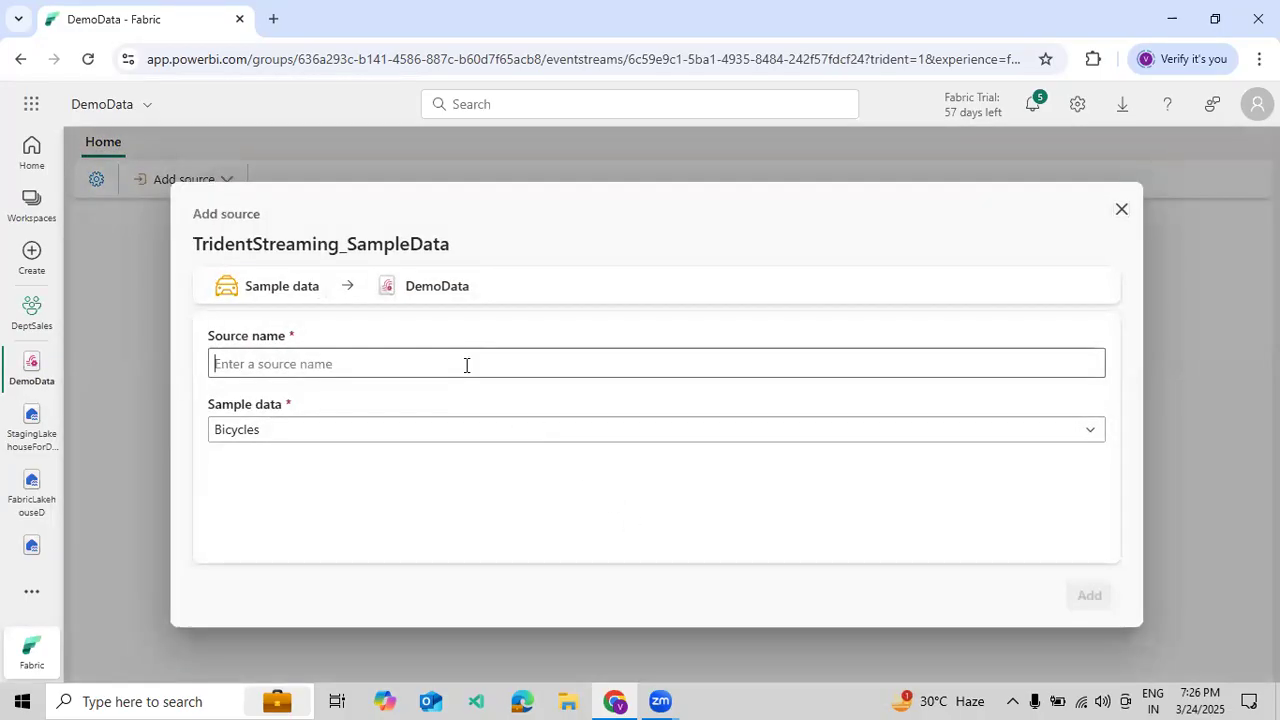
text(SampleB)
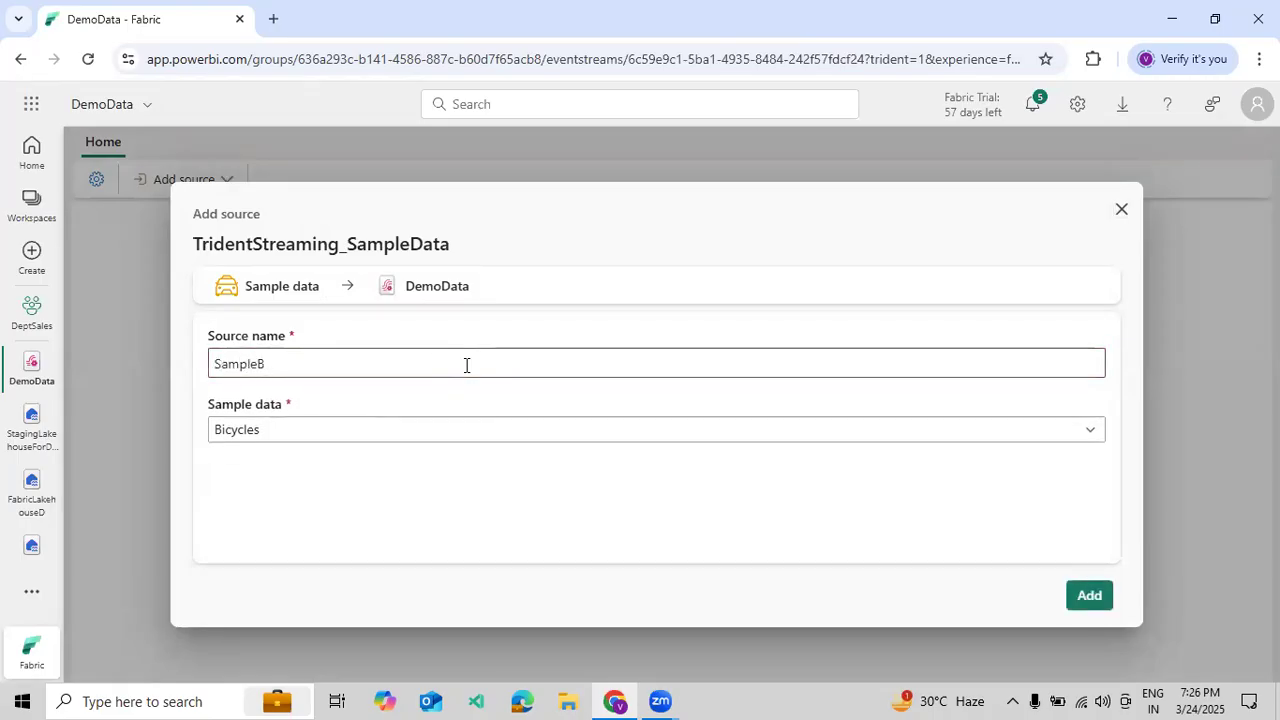
text(icyleData)
click(1045, 431)
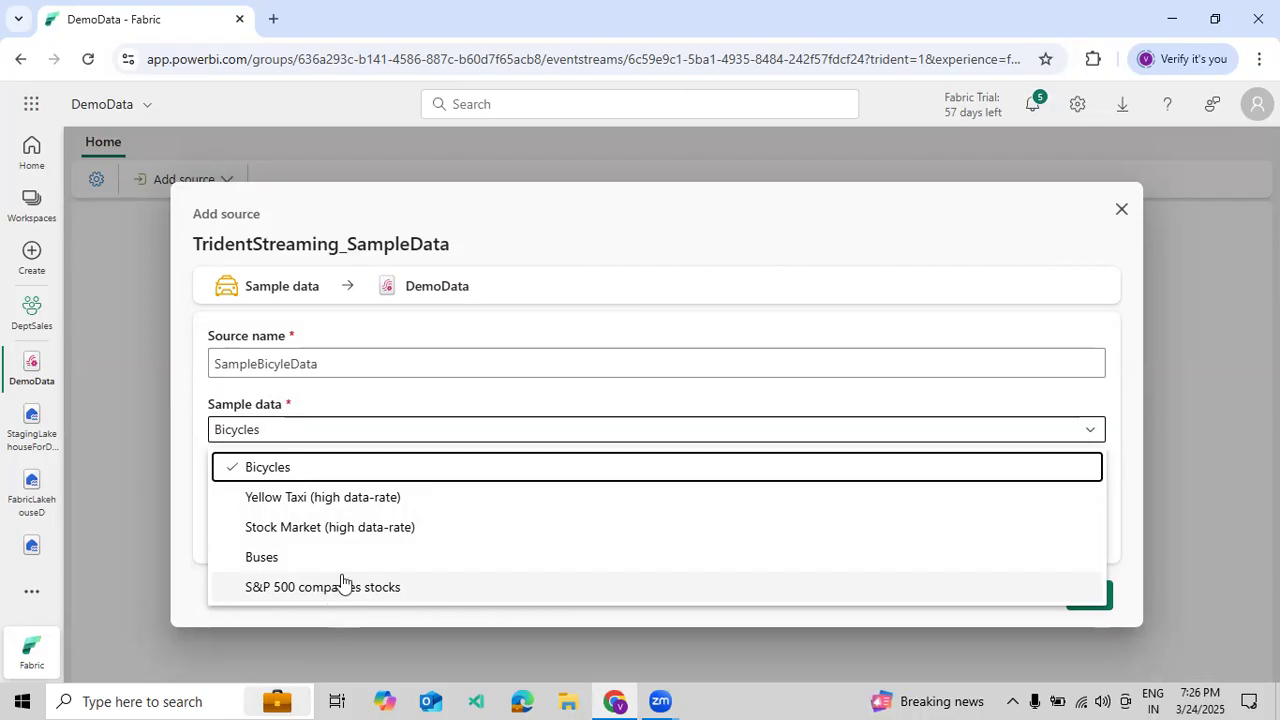
click(345, 478)
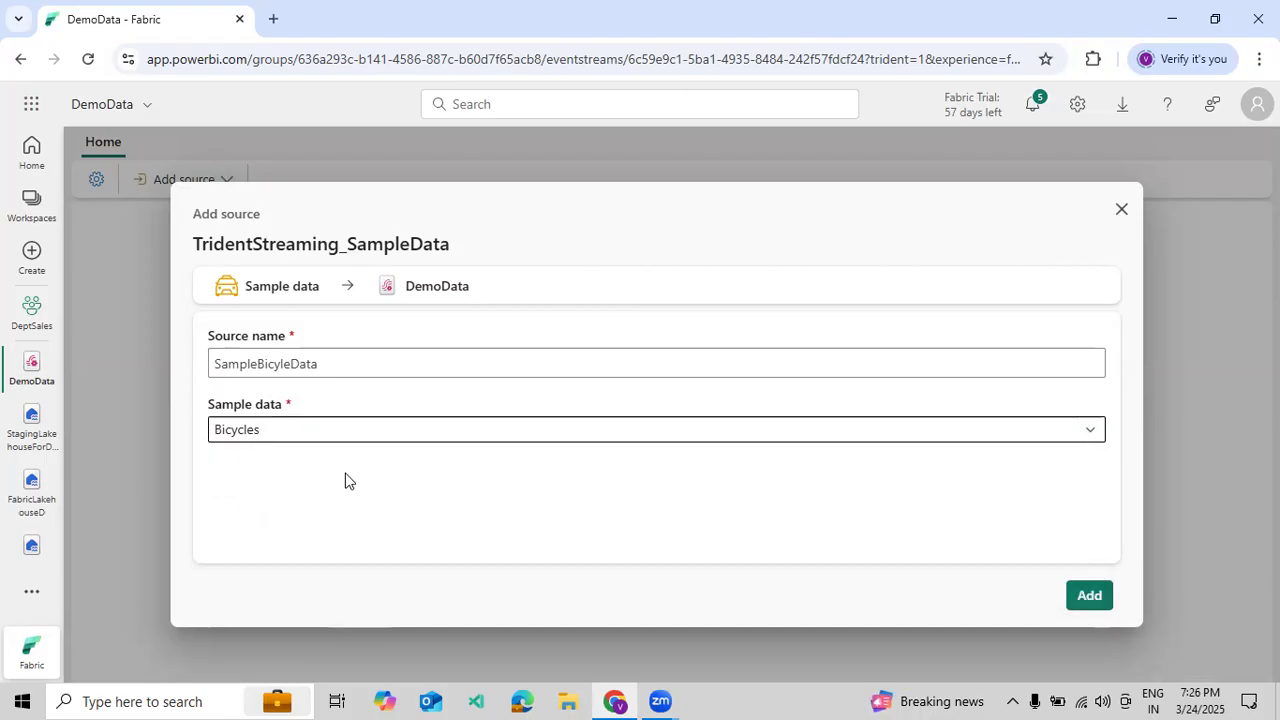
click(1077, 606)
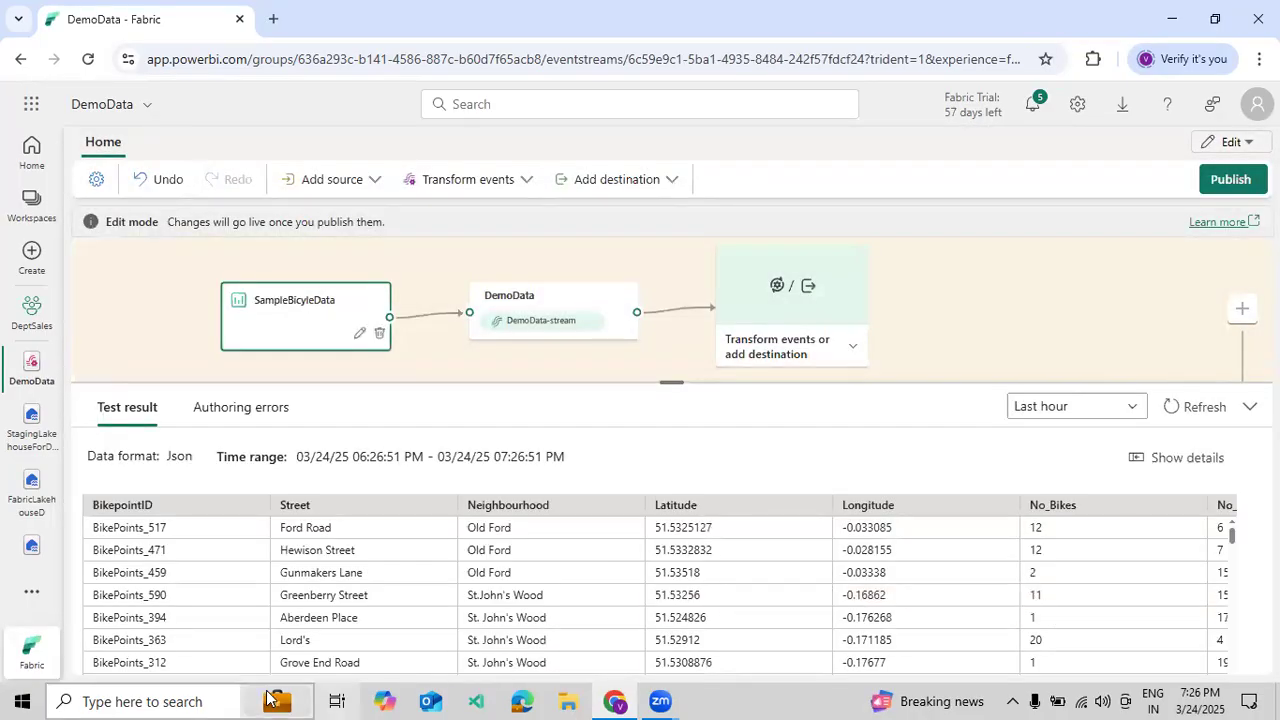
scroll(360, 630, down, 3)
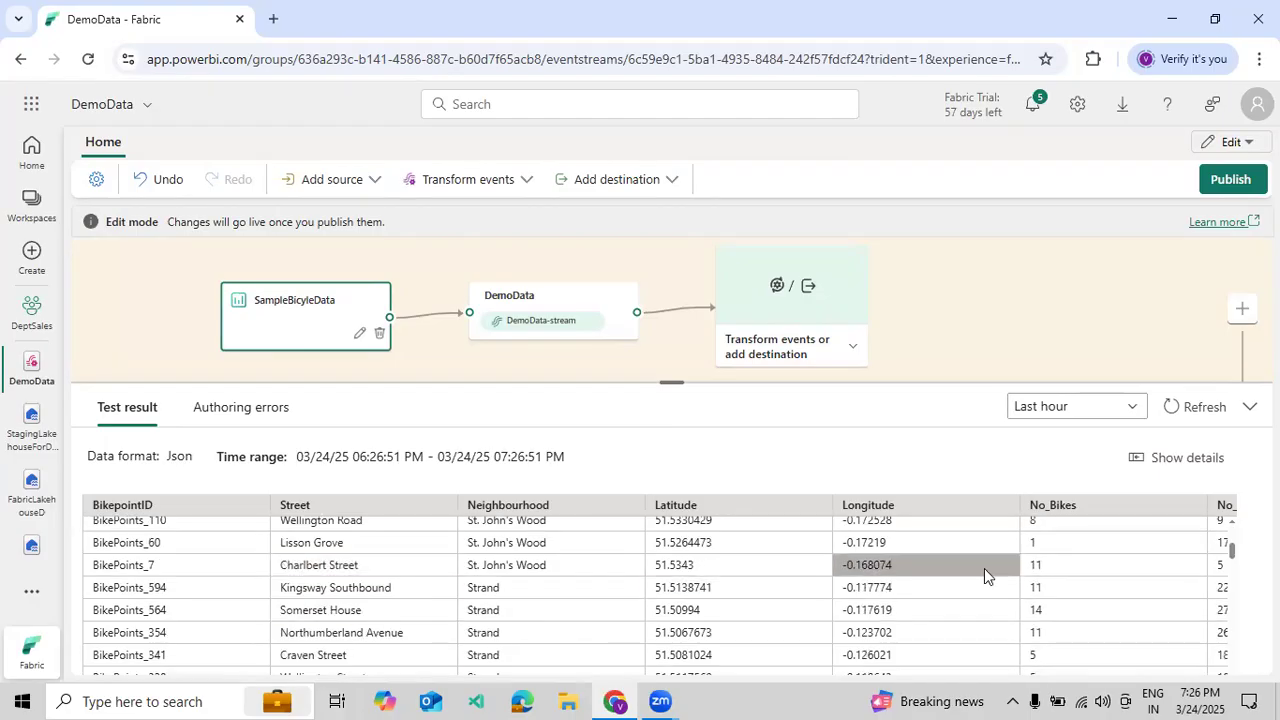
scroll(990, 566, up, 3)
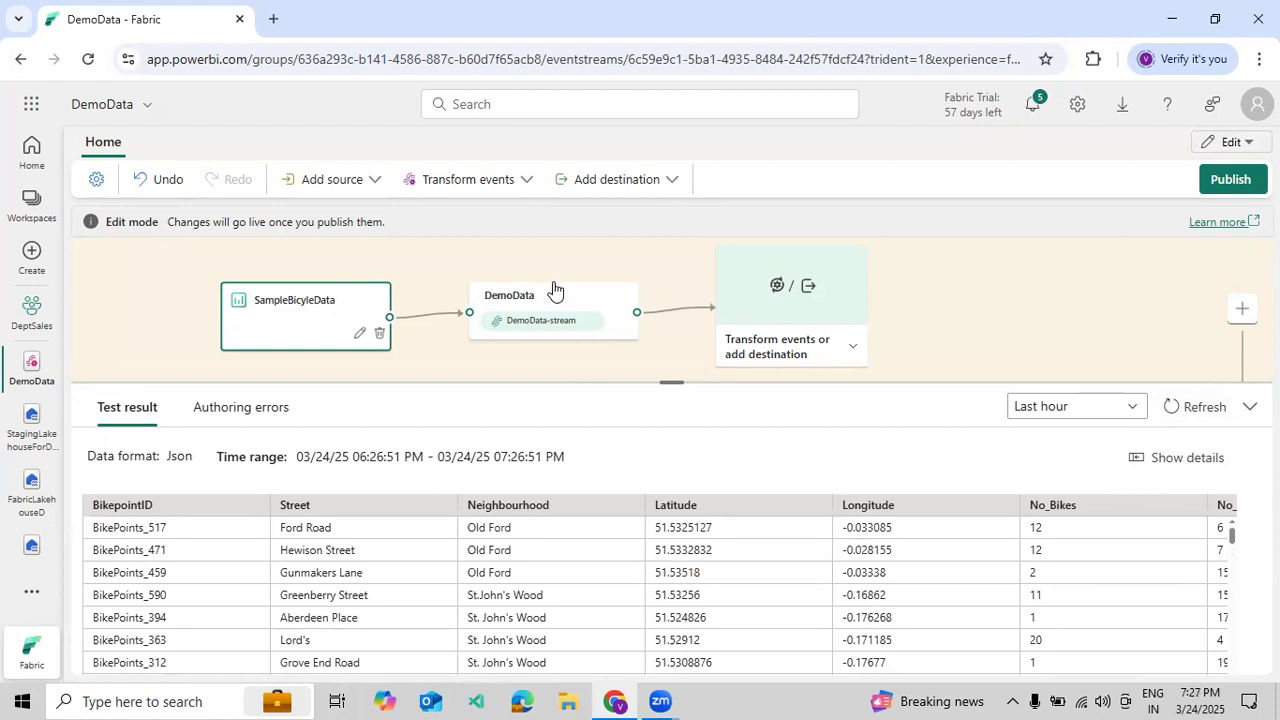
click(521, 188)
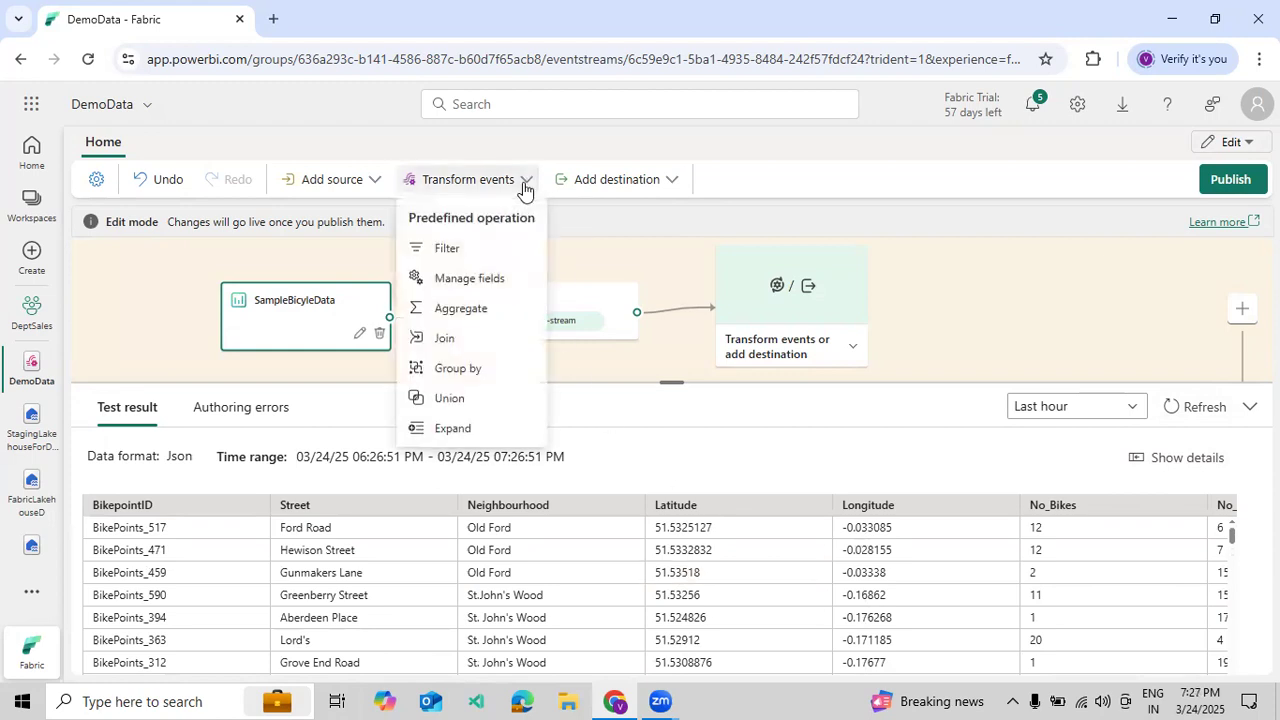
click(673, 190)
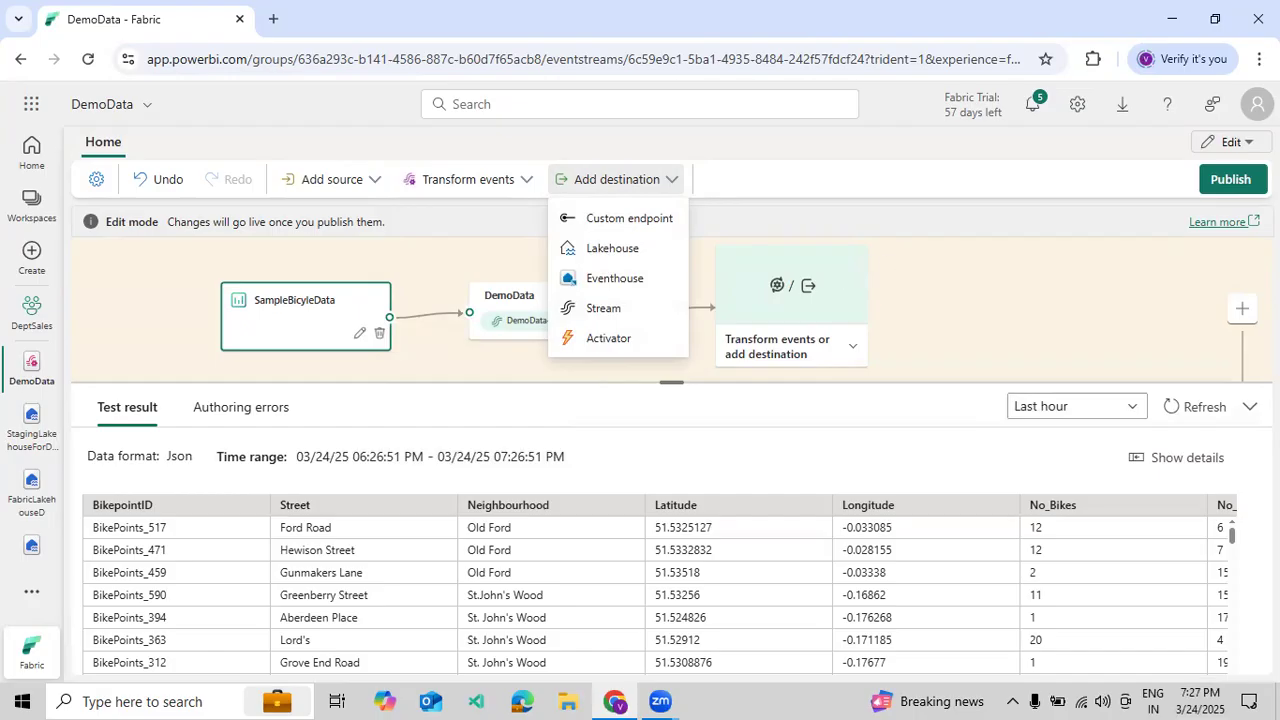
Add a Filter operation to the event flow and connect the DemoData stream to it
click(457, 185)
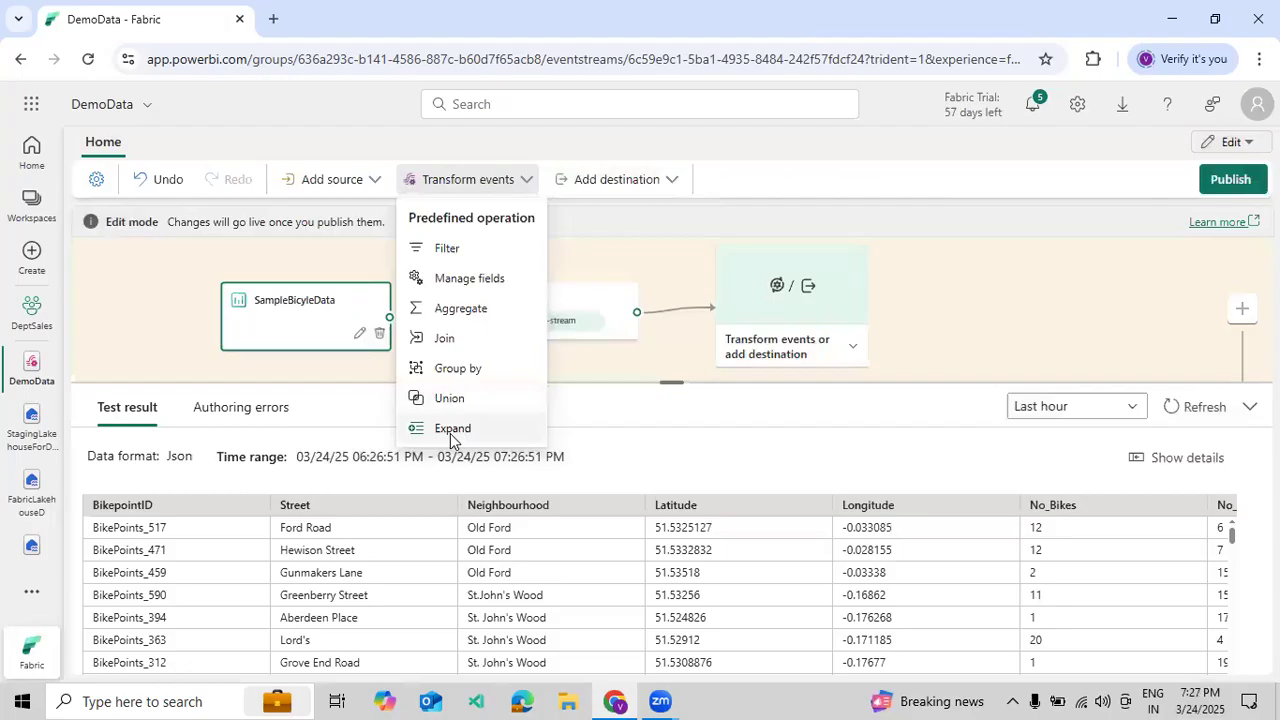
click(466, 252)
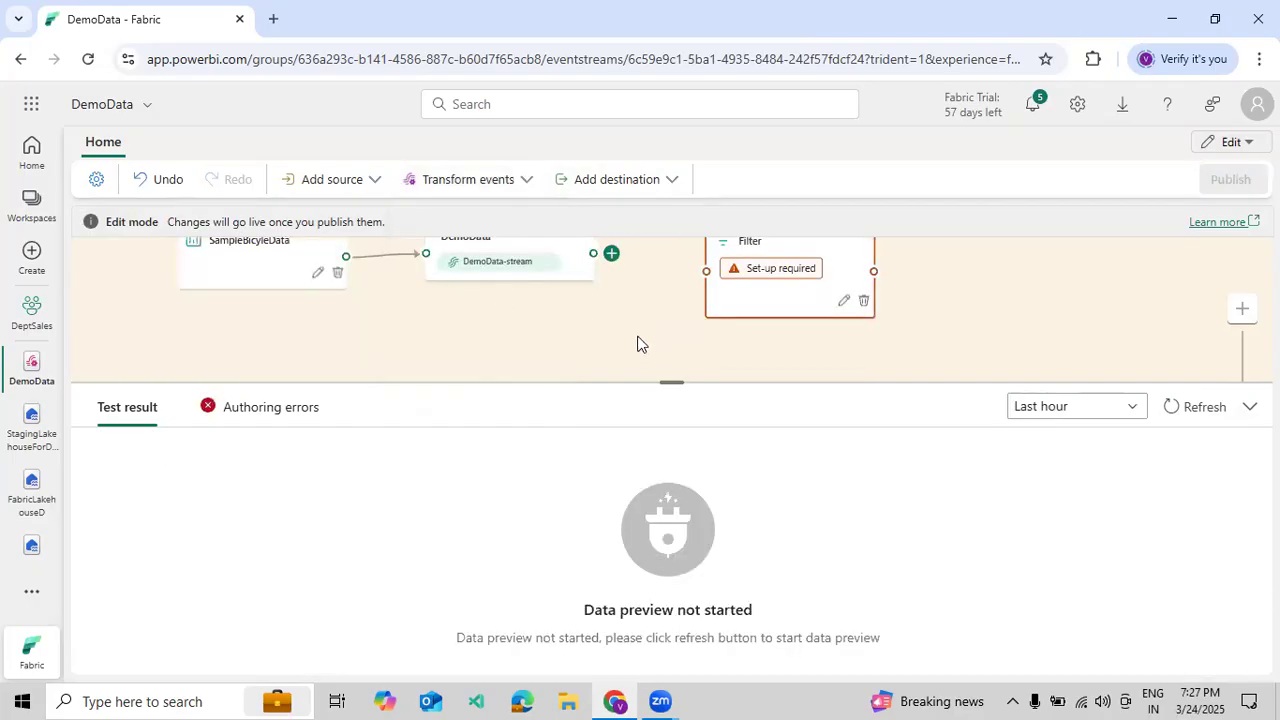
drag(590, 300, 732, 314)
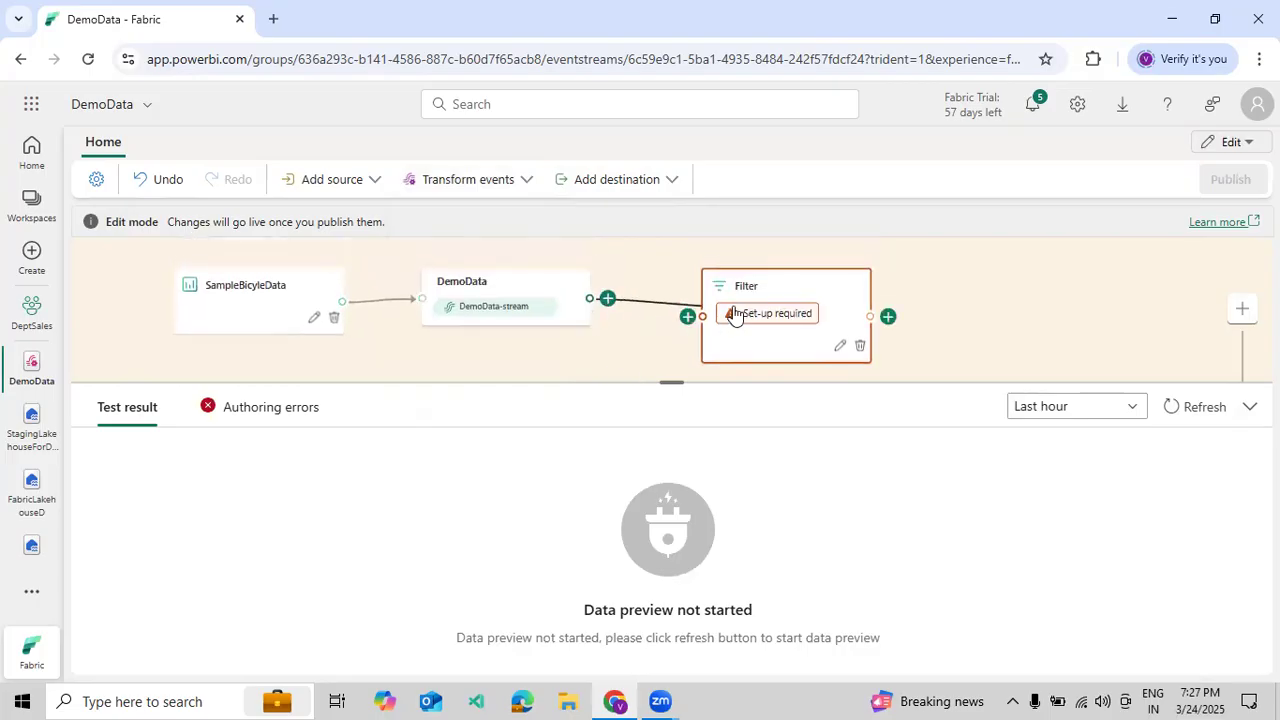
mouse_move(603, 297)
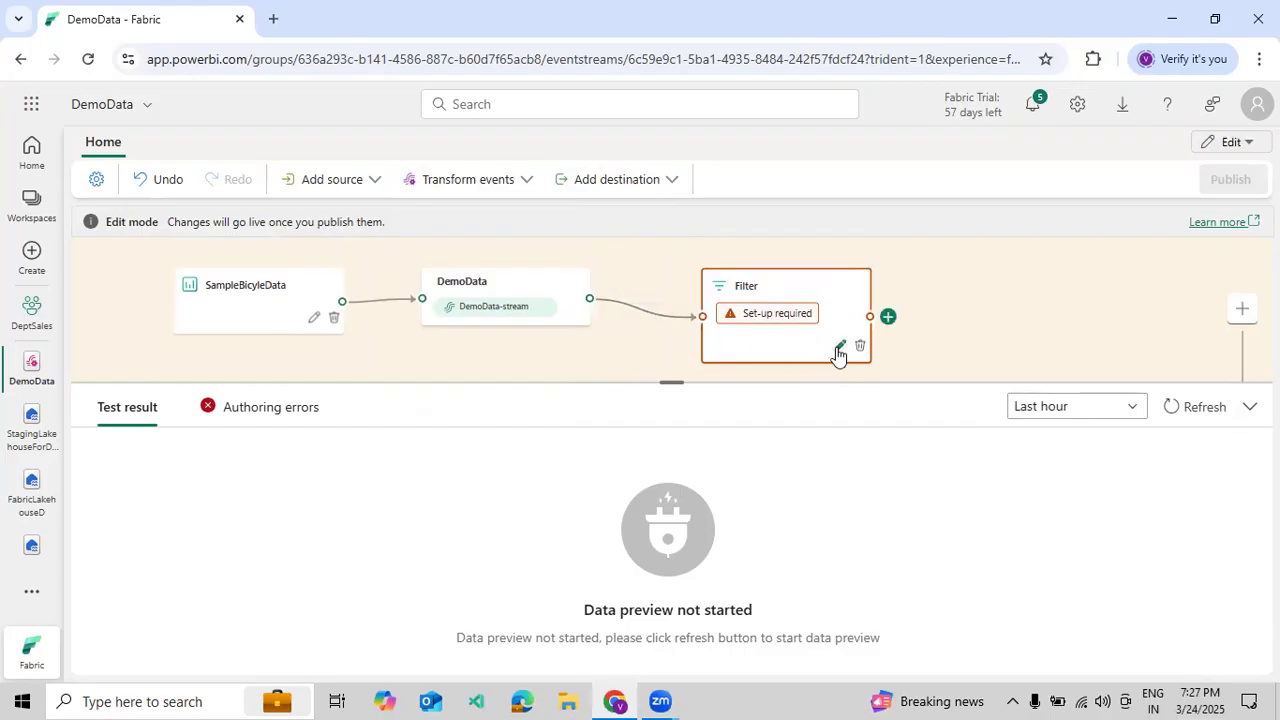
In the Filter operation, choose Street as the field to filter on and review the available conditions
click(839, 348)
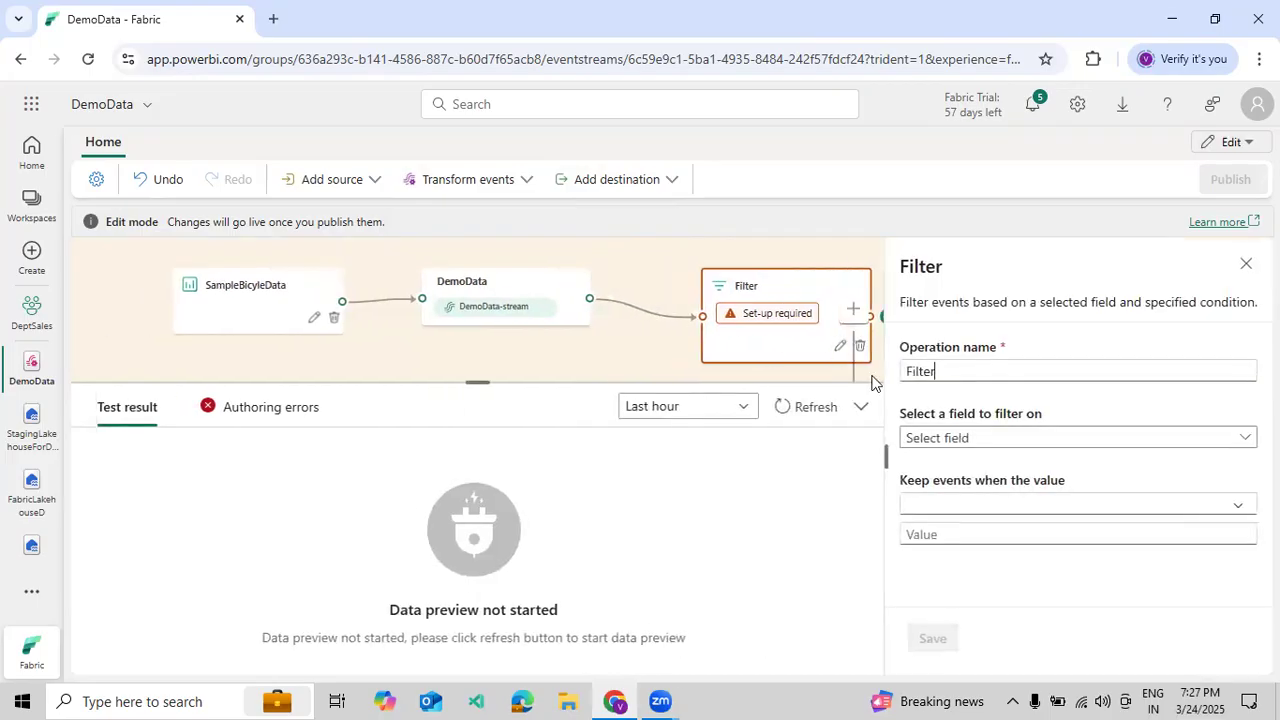
click(982, 437)
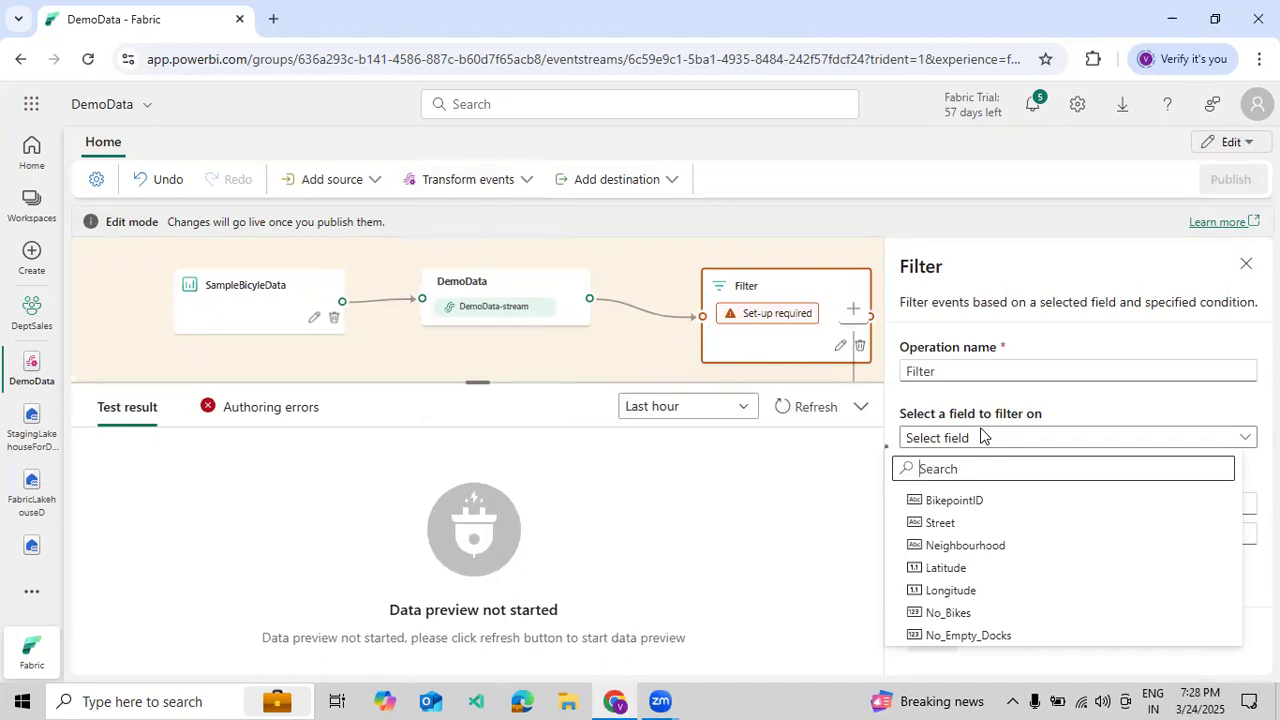
click(953, 524)
click(1008, 506)
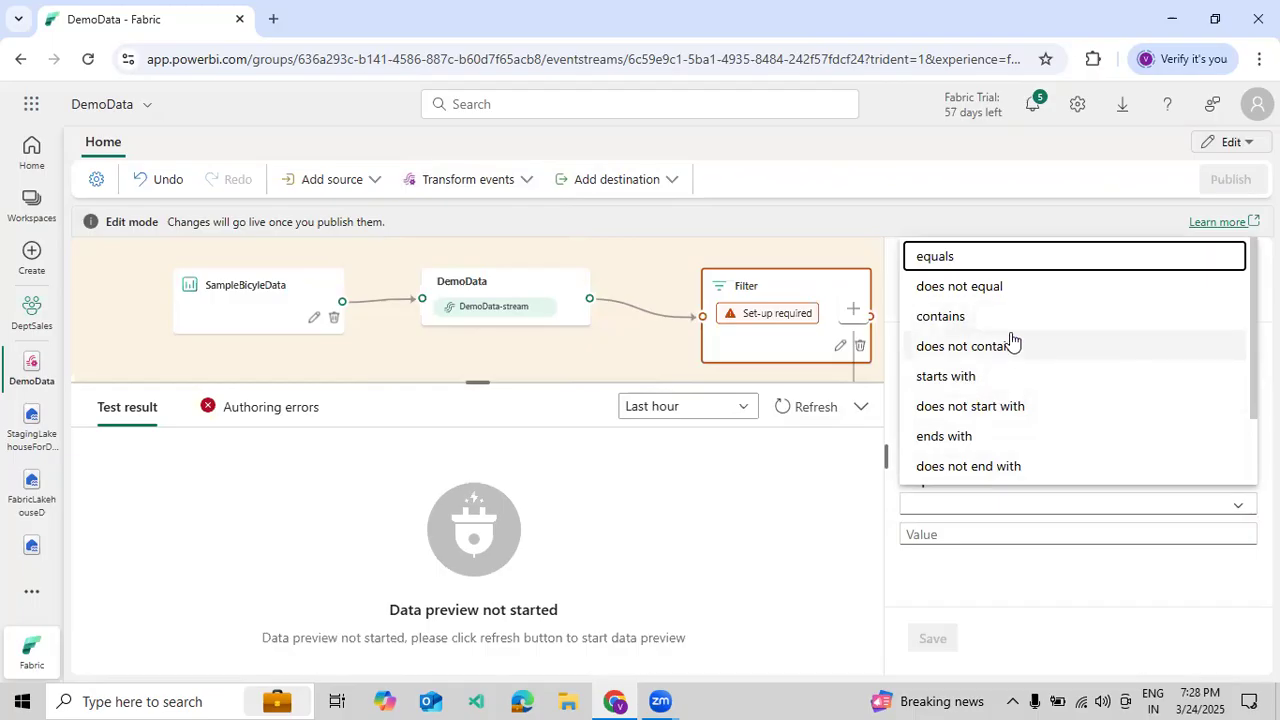
scroll(1024, 383, down, 1)
scroll(1026, 380, up, 1)
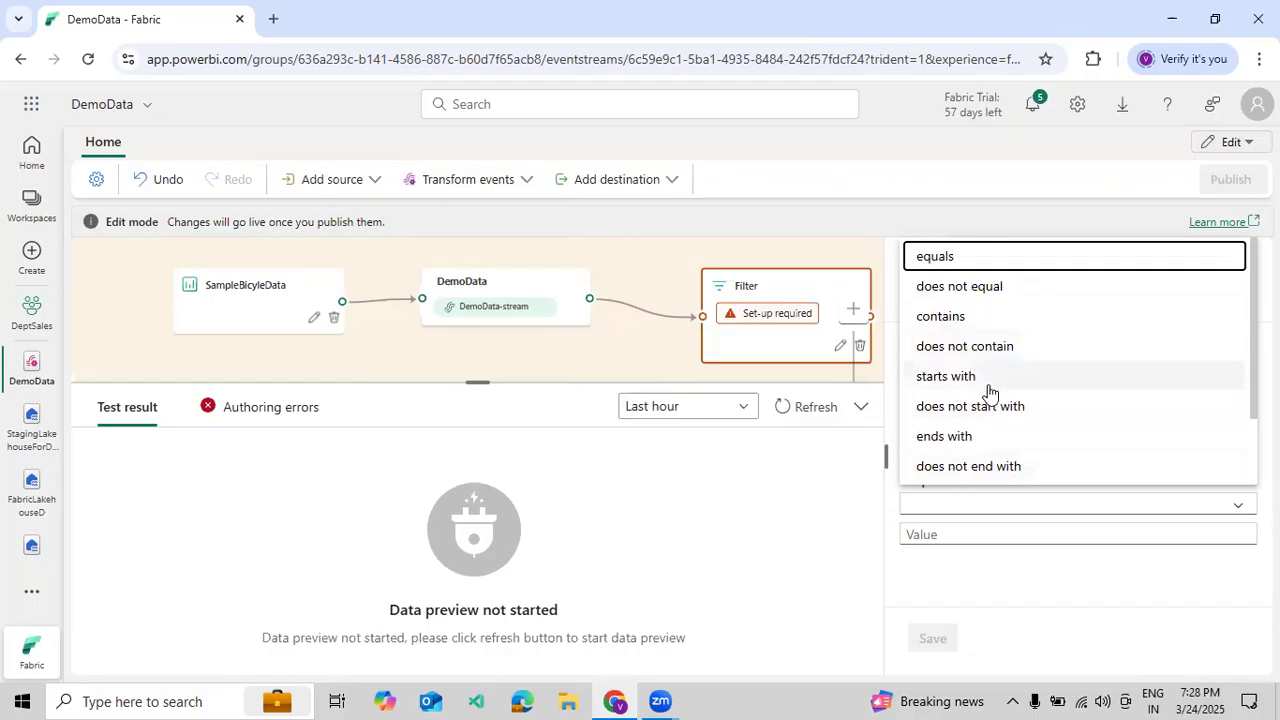
click(975, 540)
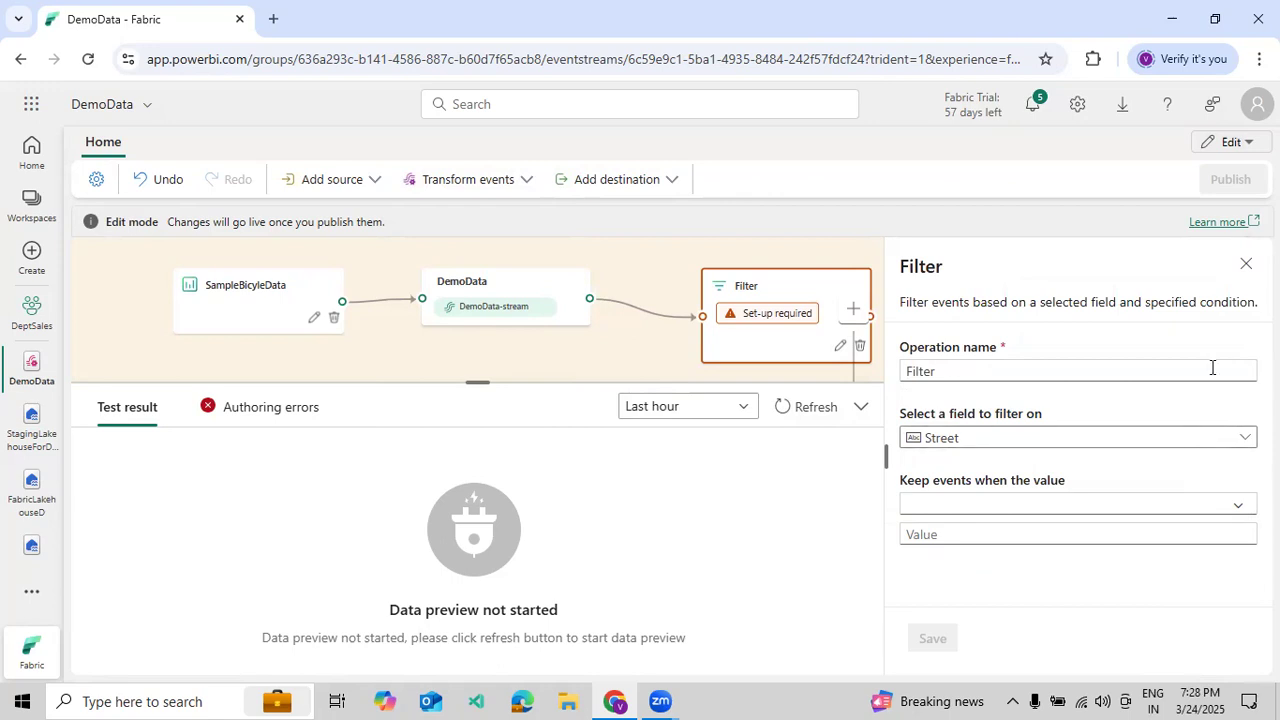
Discard the unsaved filter settings and delete the Filter operation from the flow
click(1246, 264)
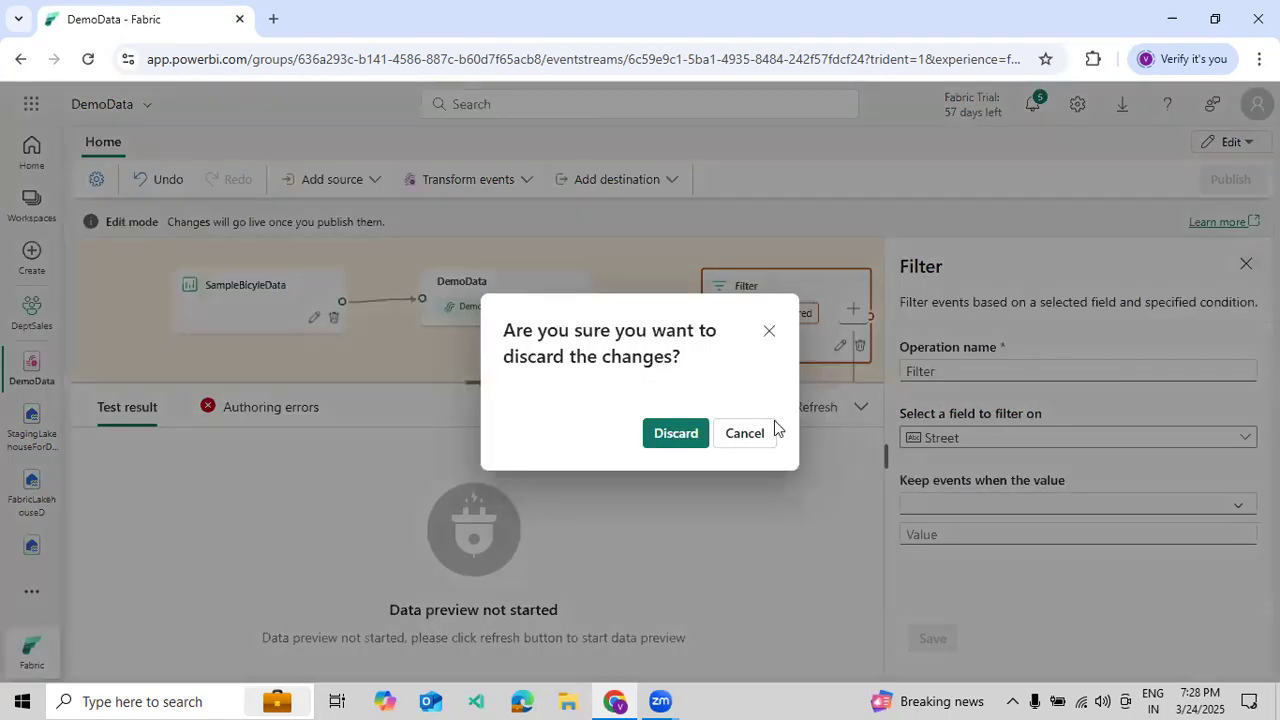
click(676, 436)
click(860, 345)
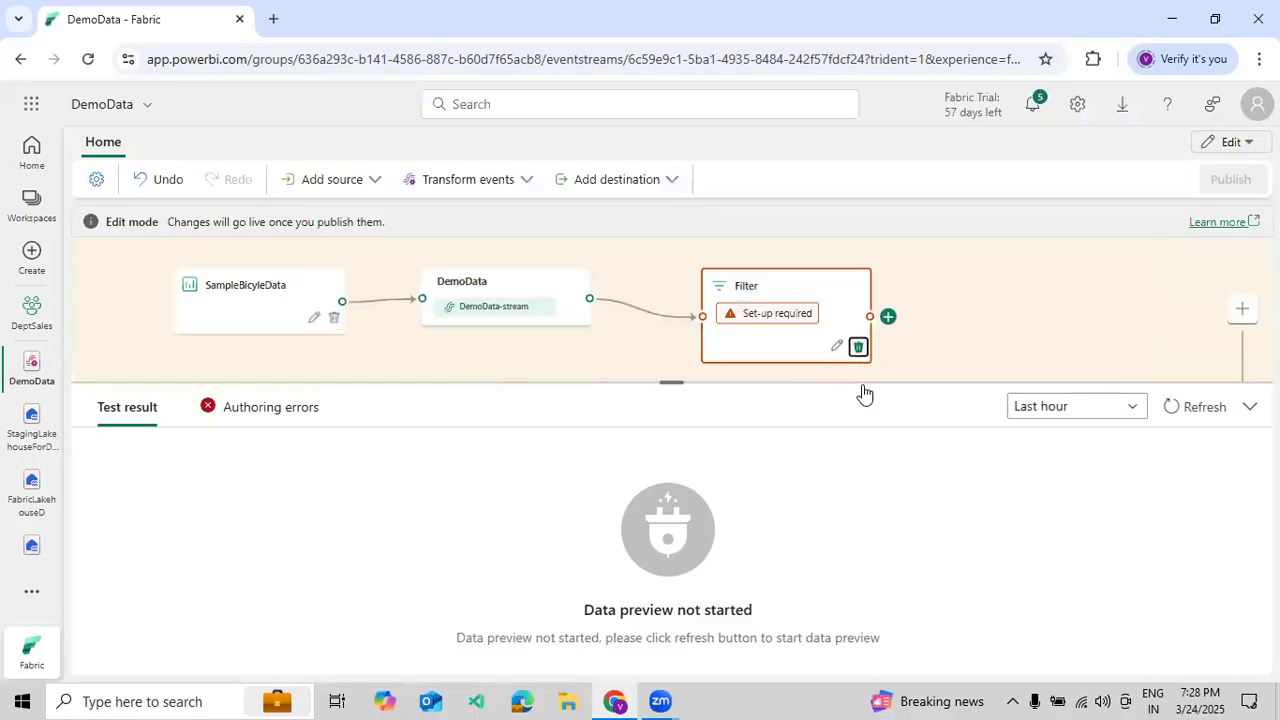
Add a Manage fields operation to the event flow and connect the DemoData stream to it
click(526, 181)
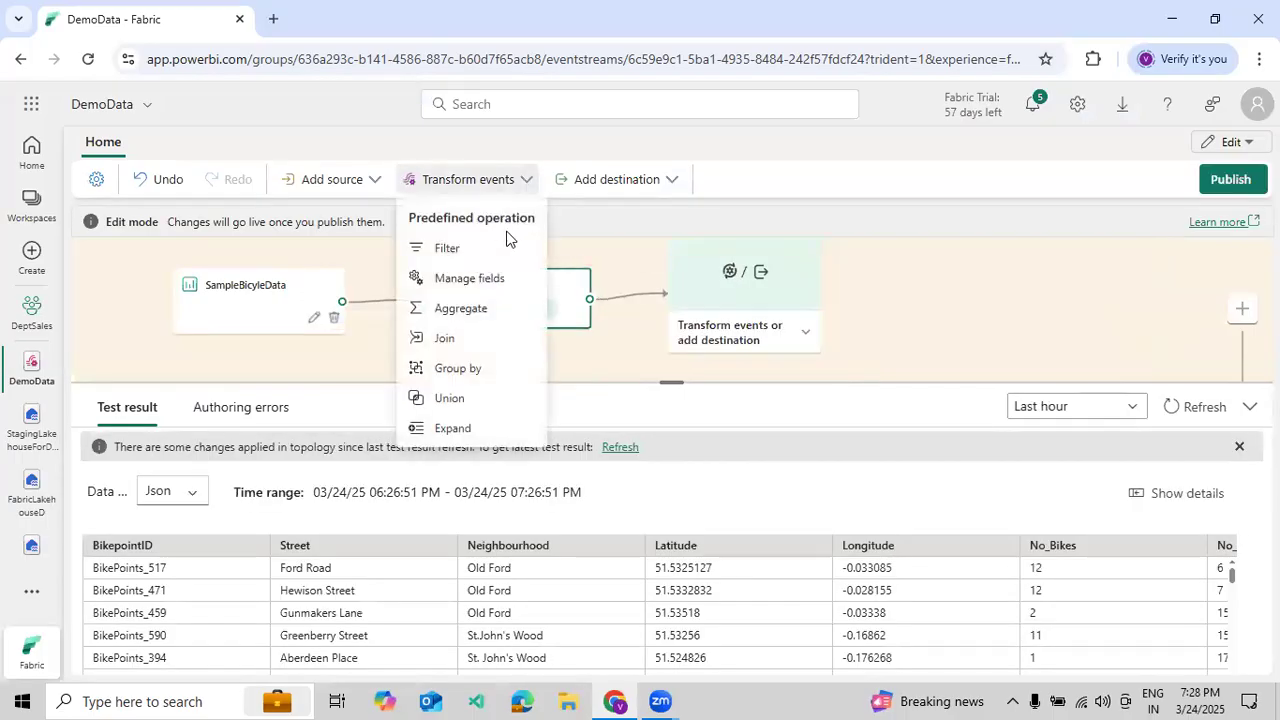
click(480, 281)
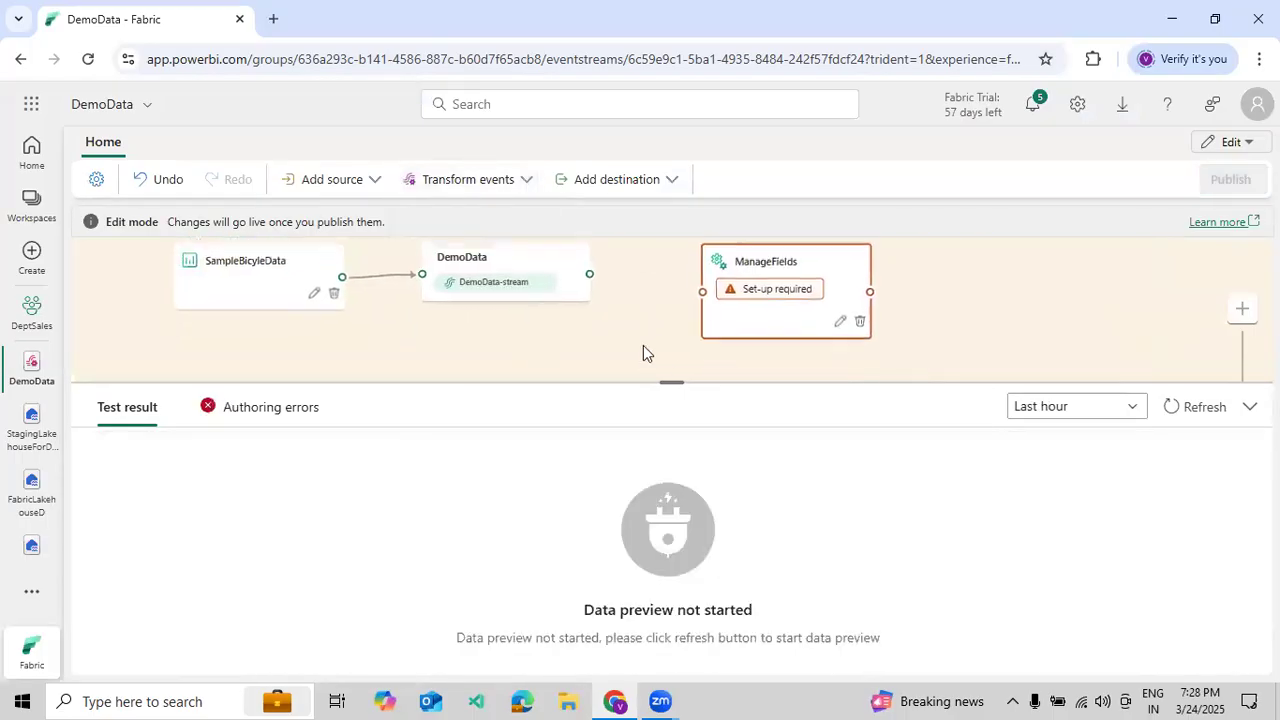
drag(587, 291, 700, 309)
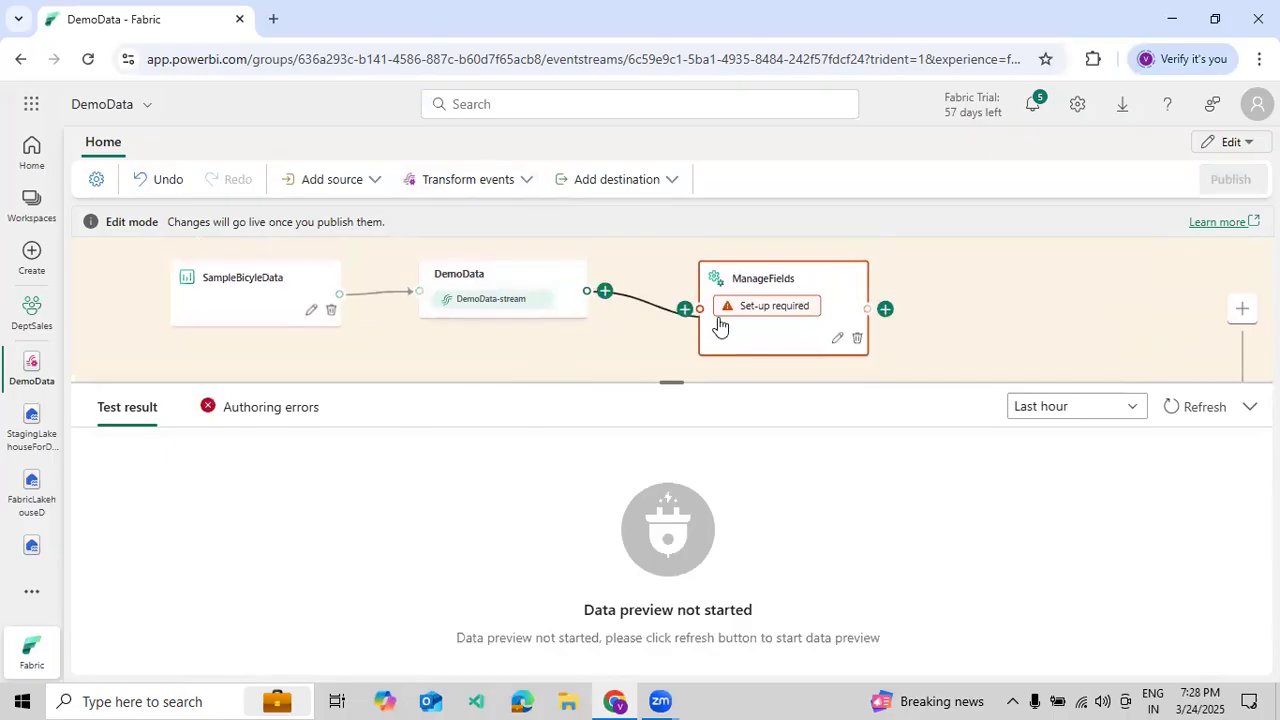
In the Manage fields operation, add a field that applies the built-in Upper(string) function to the Street column
click(837, 338)
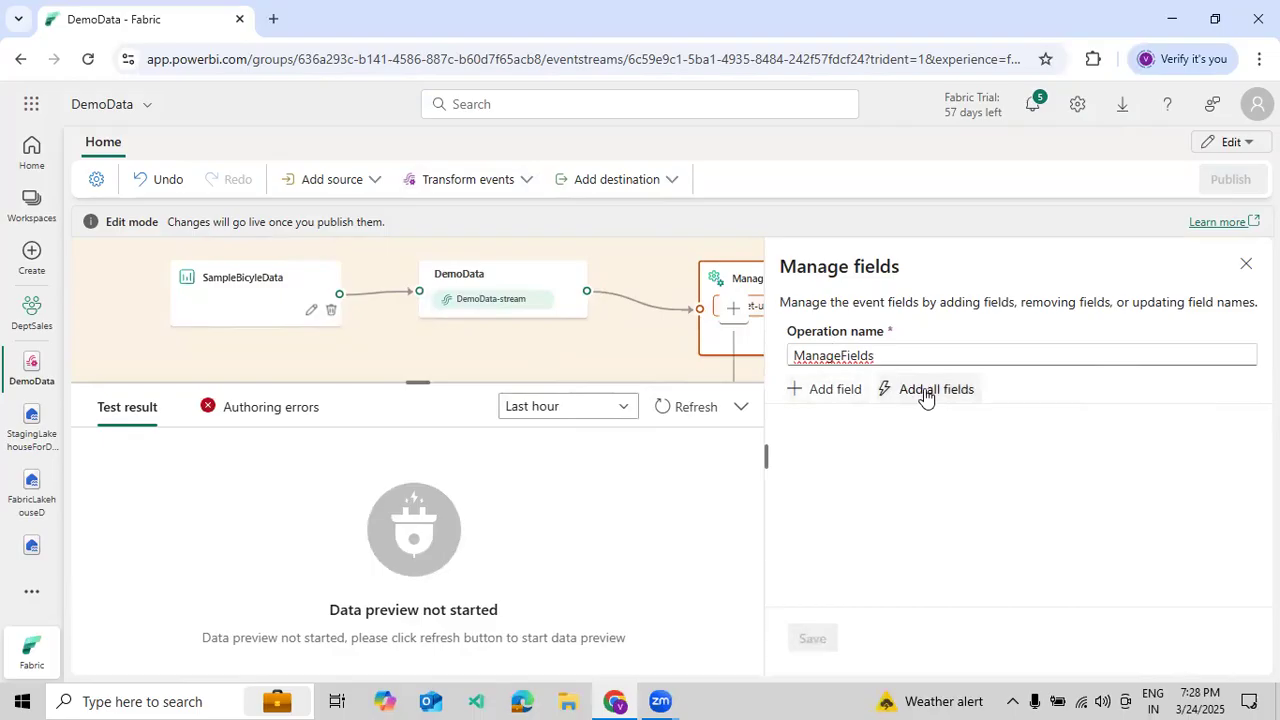
click(838, 395)
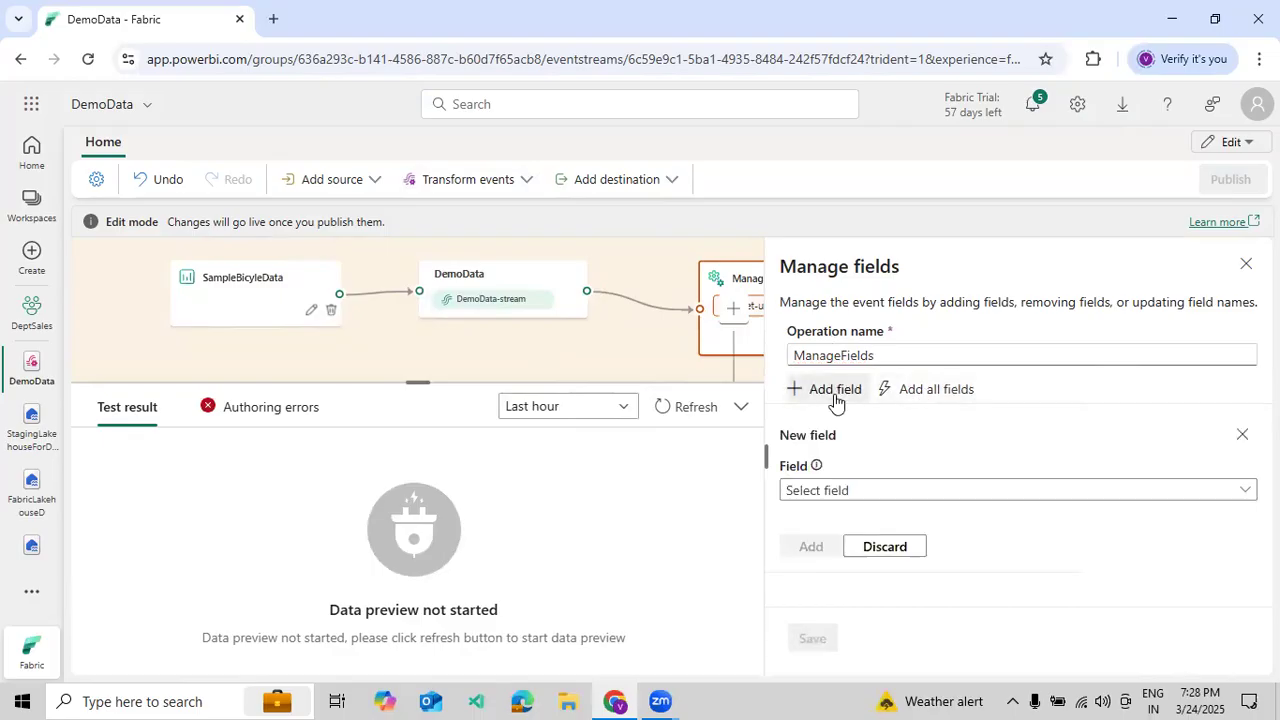
click(856, 494)
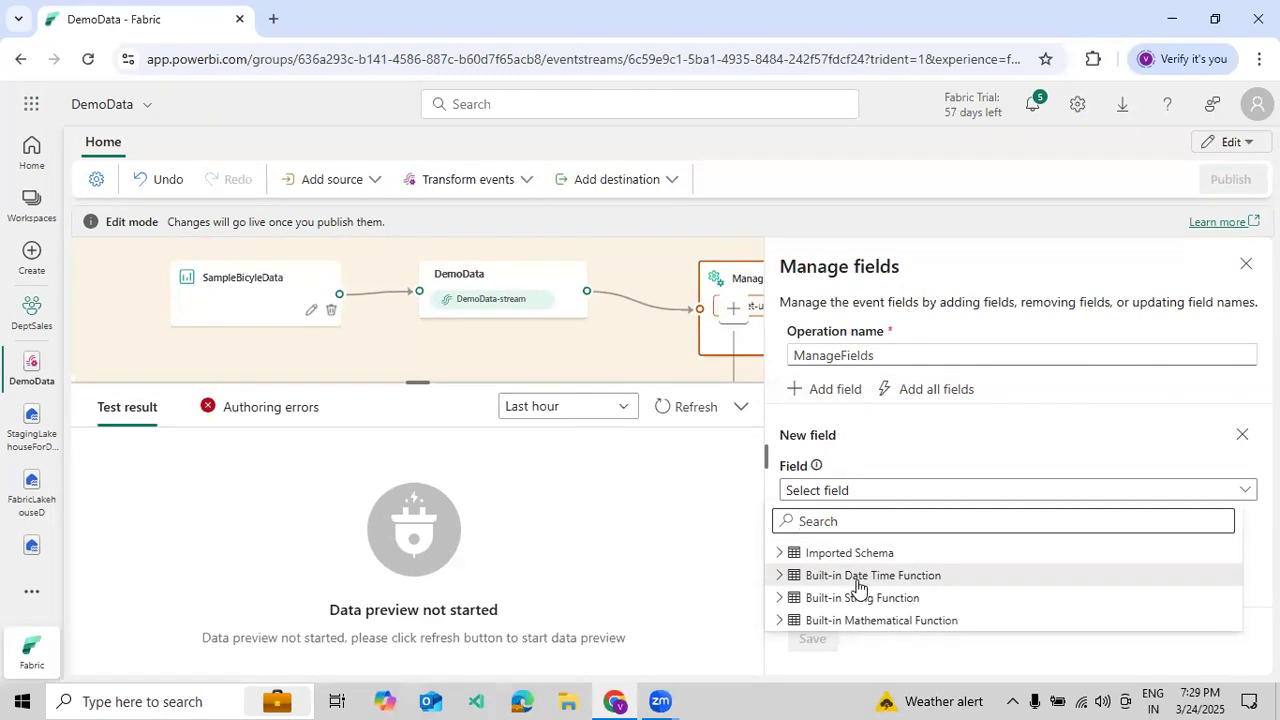
click(781, 598)
scroll(841, 575, up, 2)
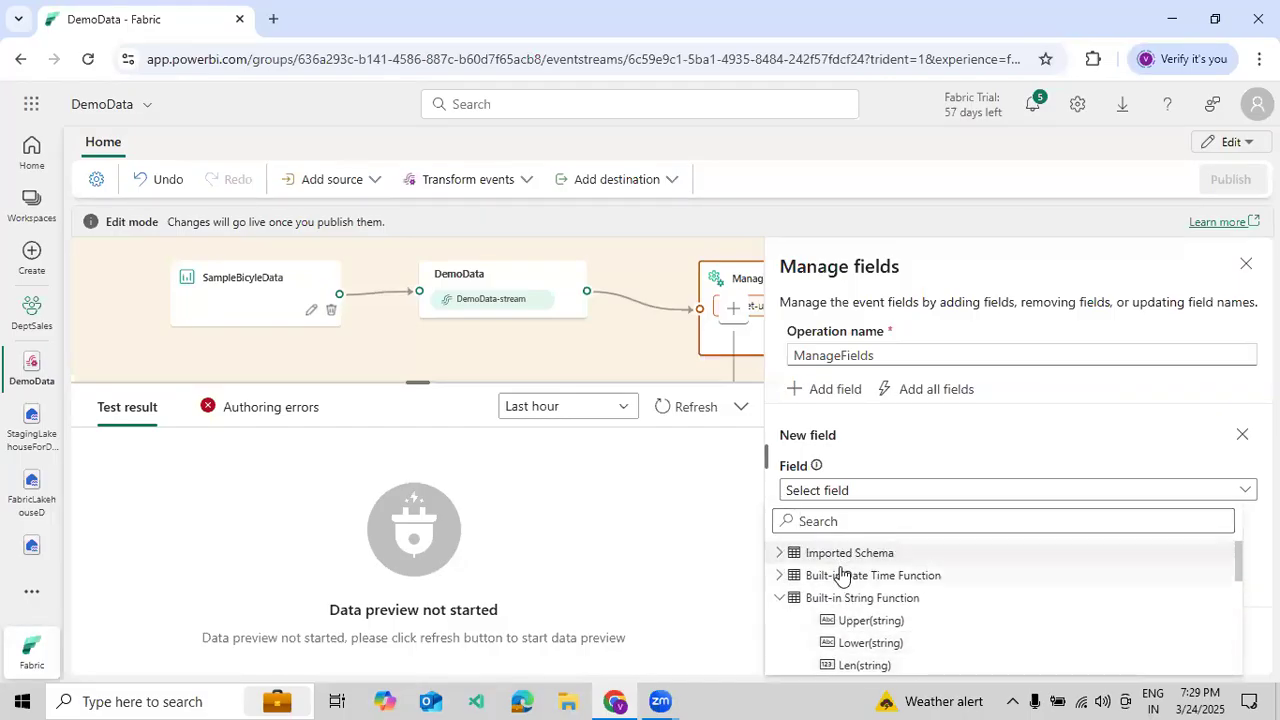
click(848, 621)
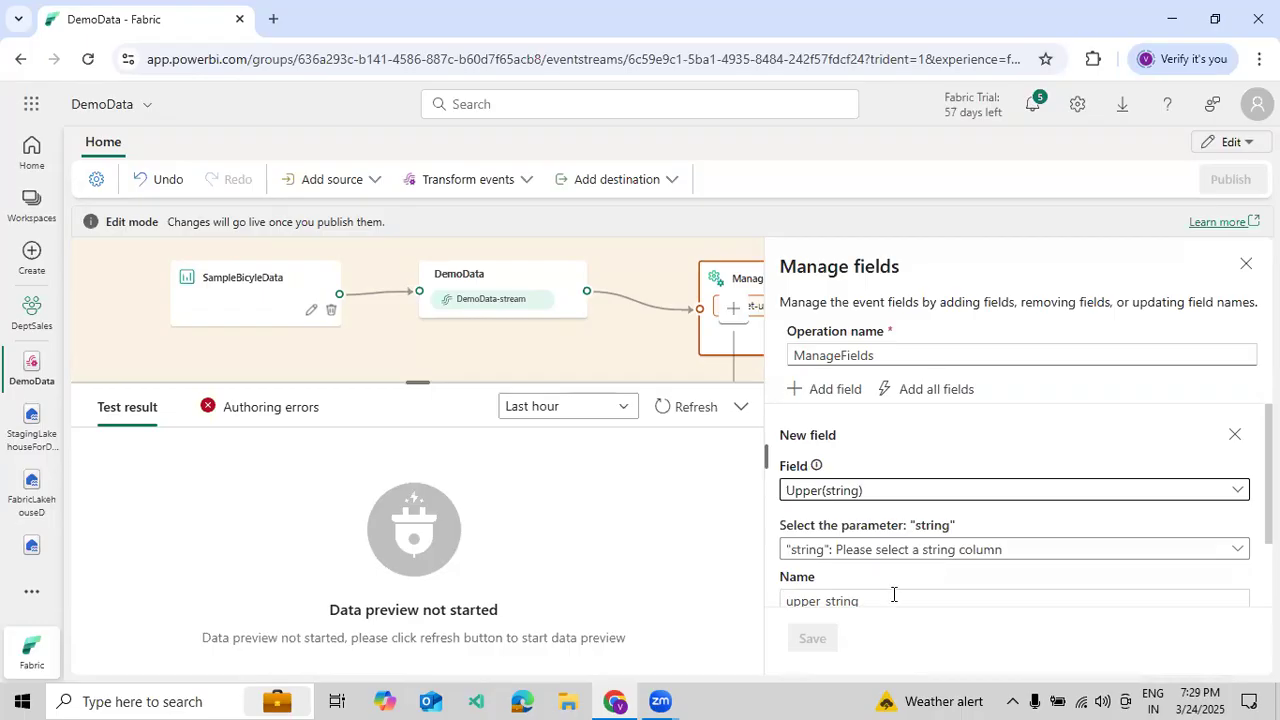
scroll(894, 594, down, 2)
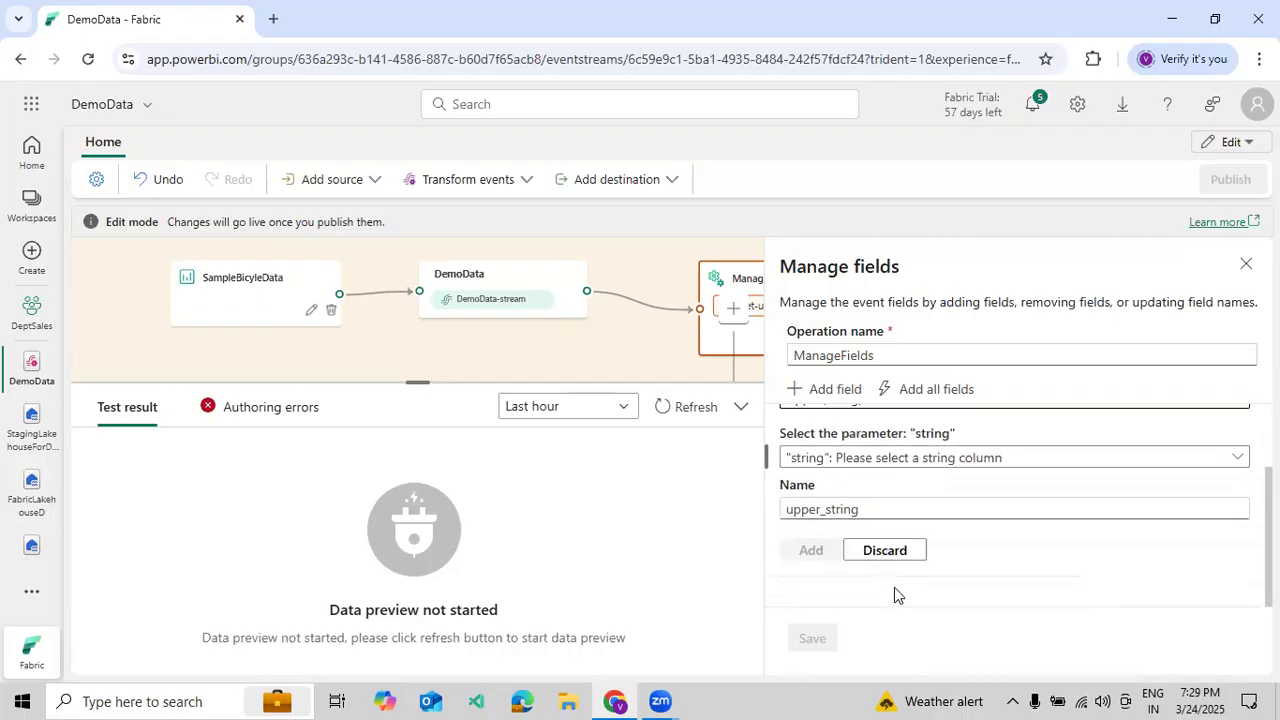
click(913, 462)
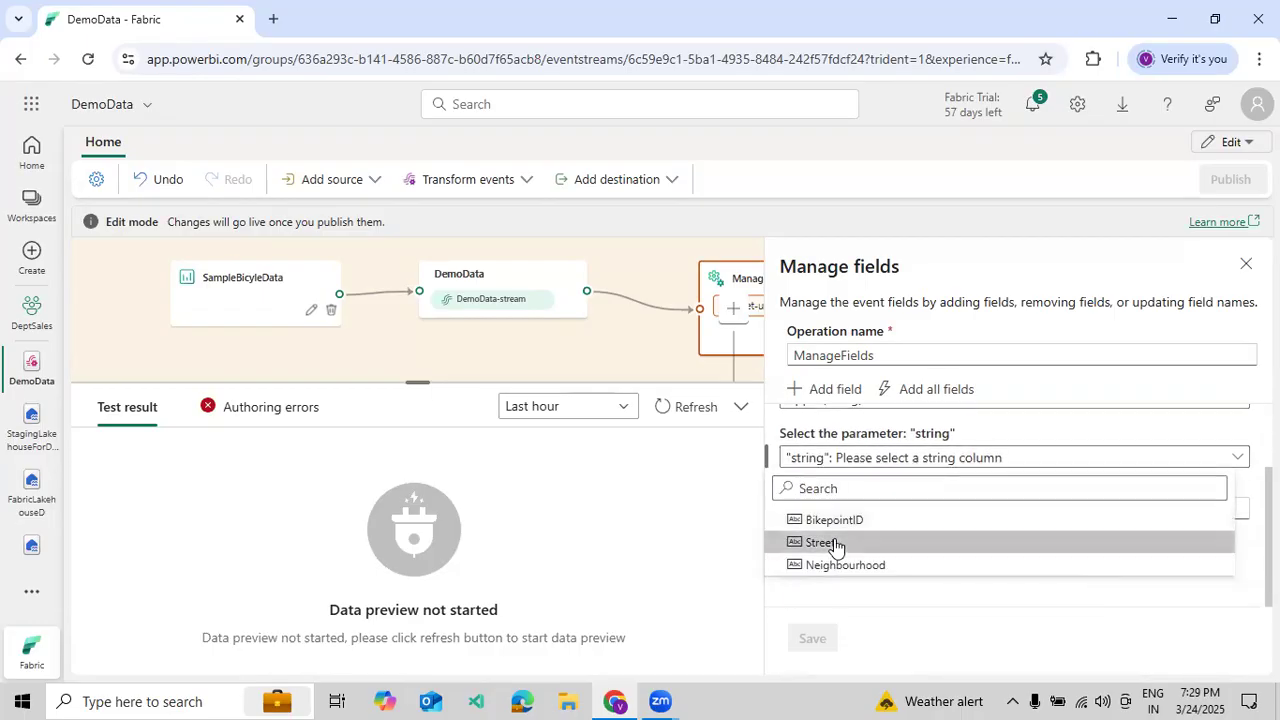
click(838, 543)
click(820, 551)
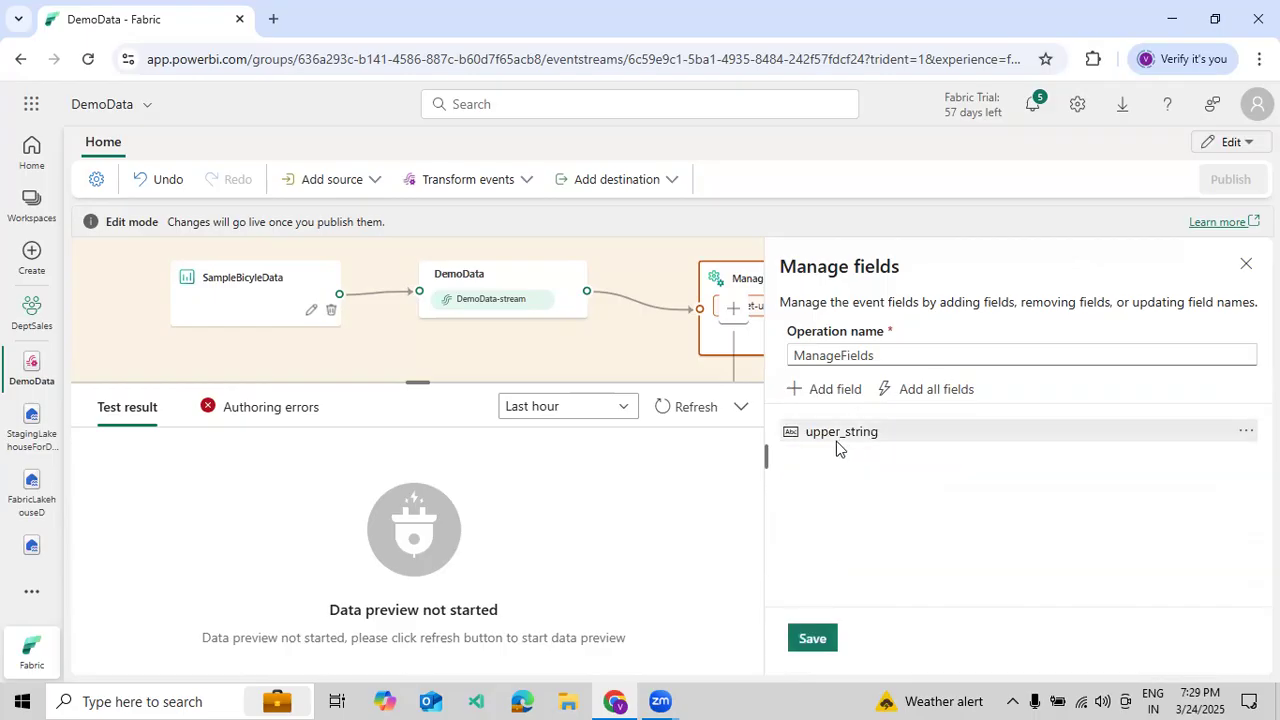
Add all stream fields to the Manage fields operation and browse the field categories offered for a new field
click(941, 390)
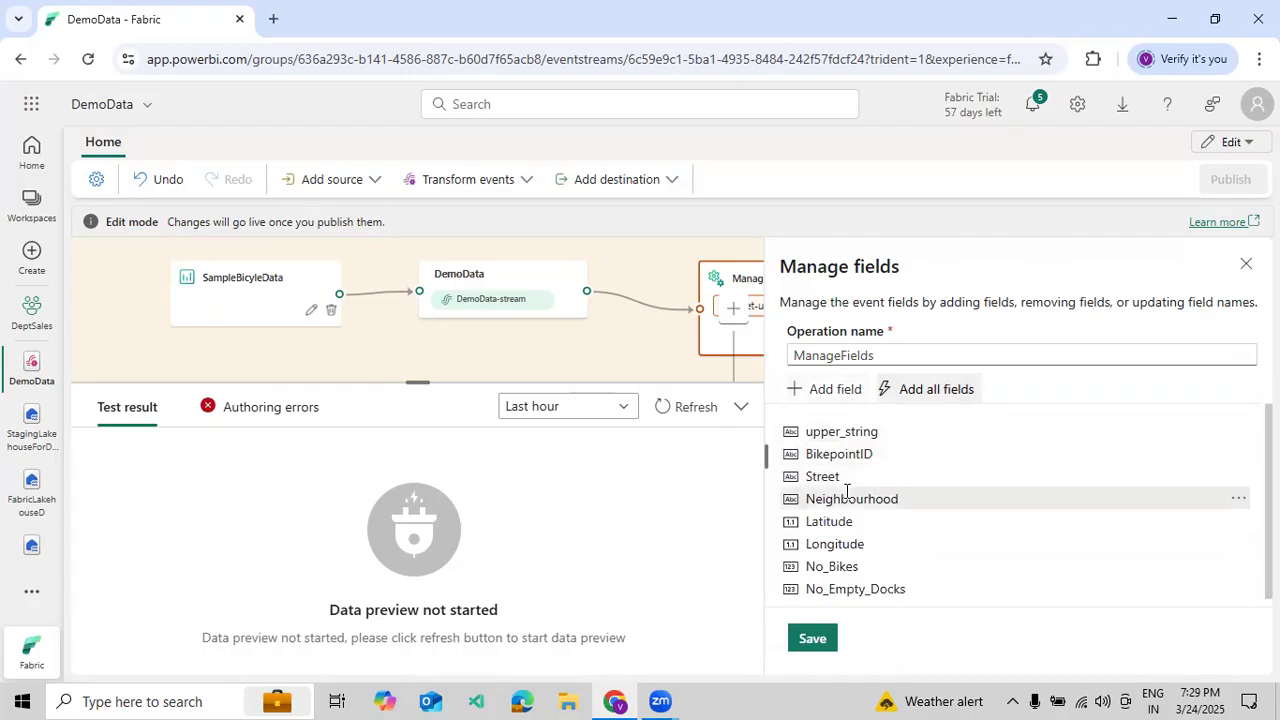
click(815, 390)
click(871, 491)
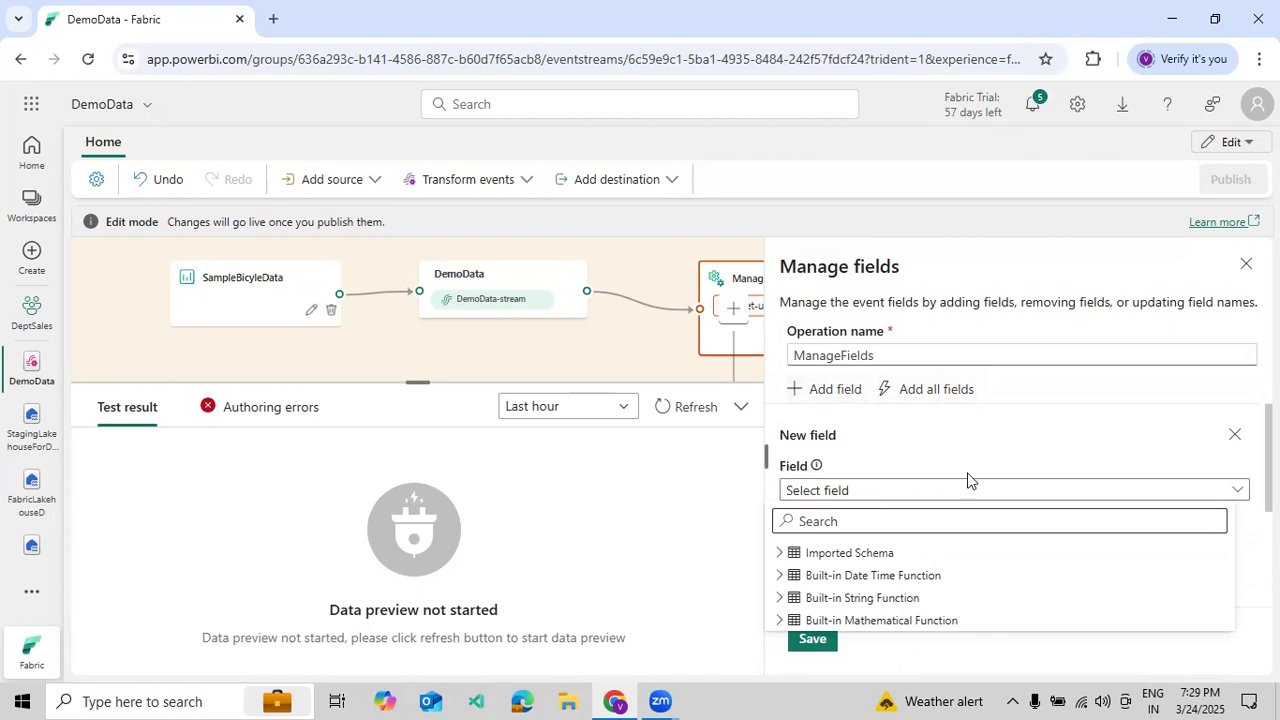
click(1006, 443)
scroll(954, 520, down, 3)
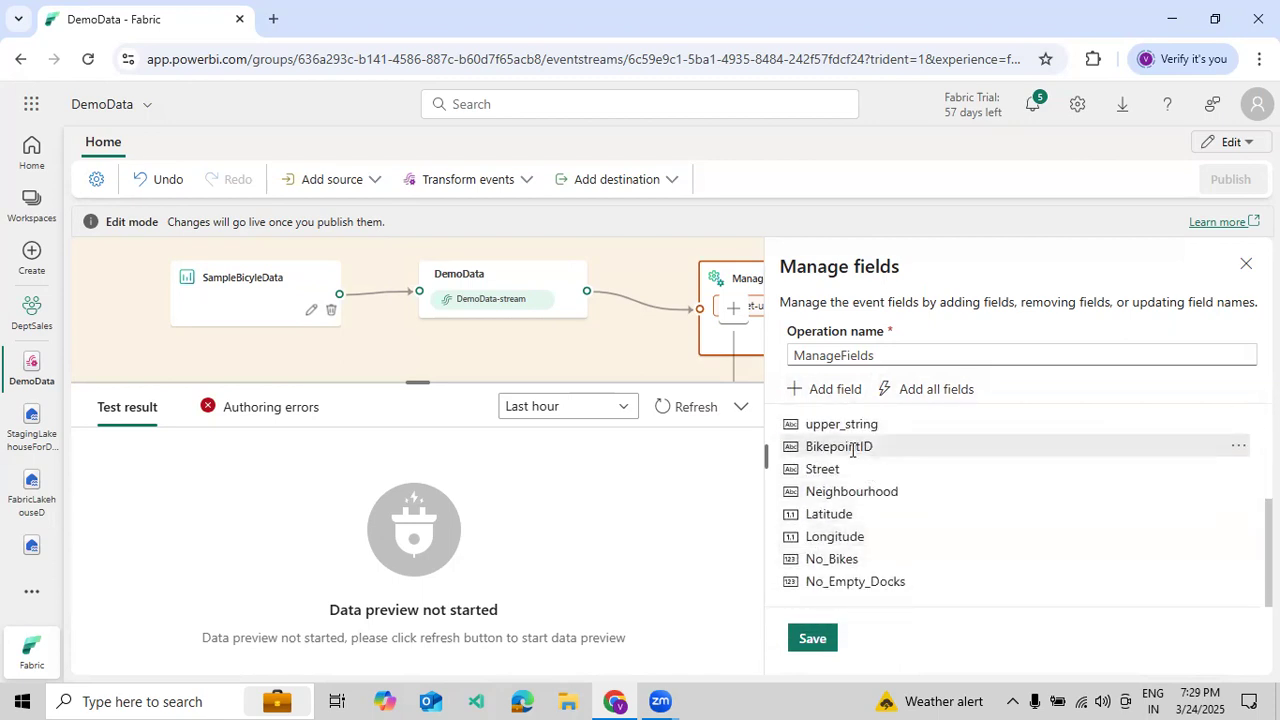
scroll(852, 449, up, 1)
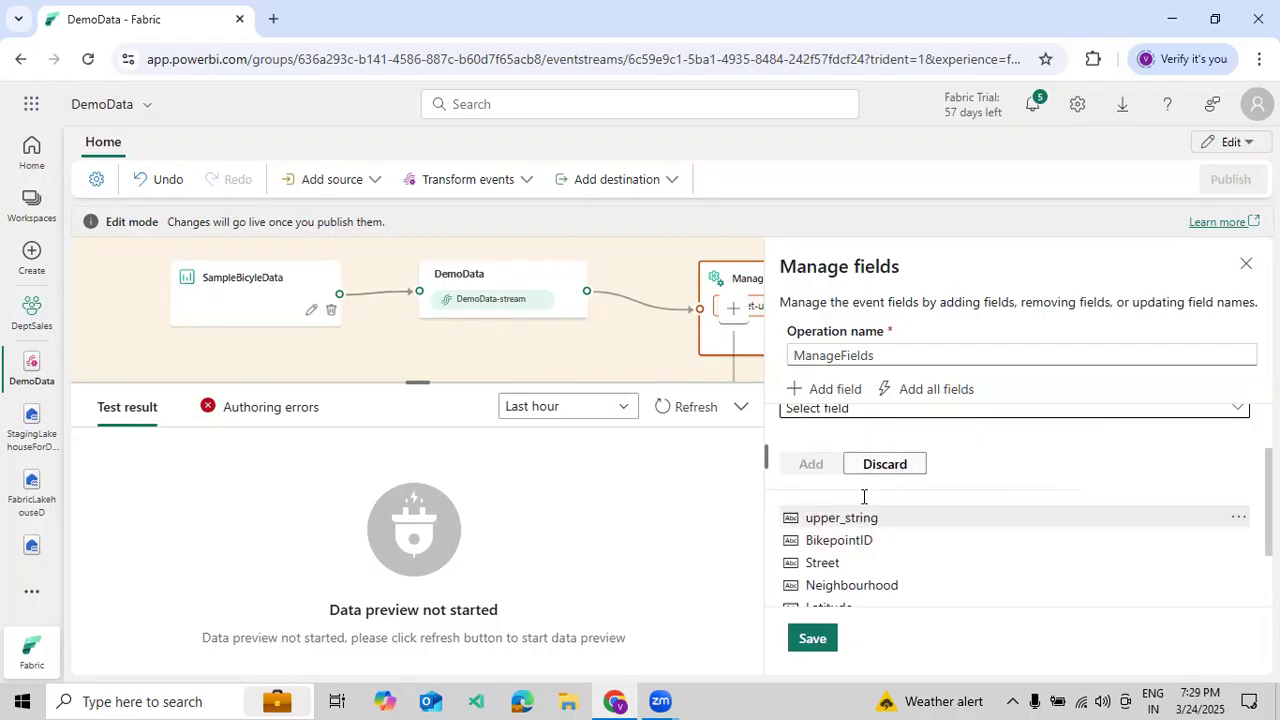
scroll(896, 529, down, 2)
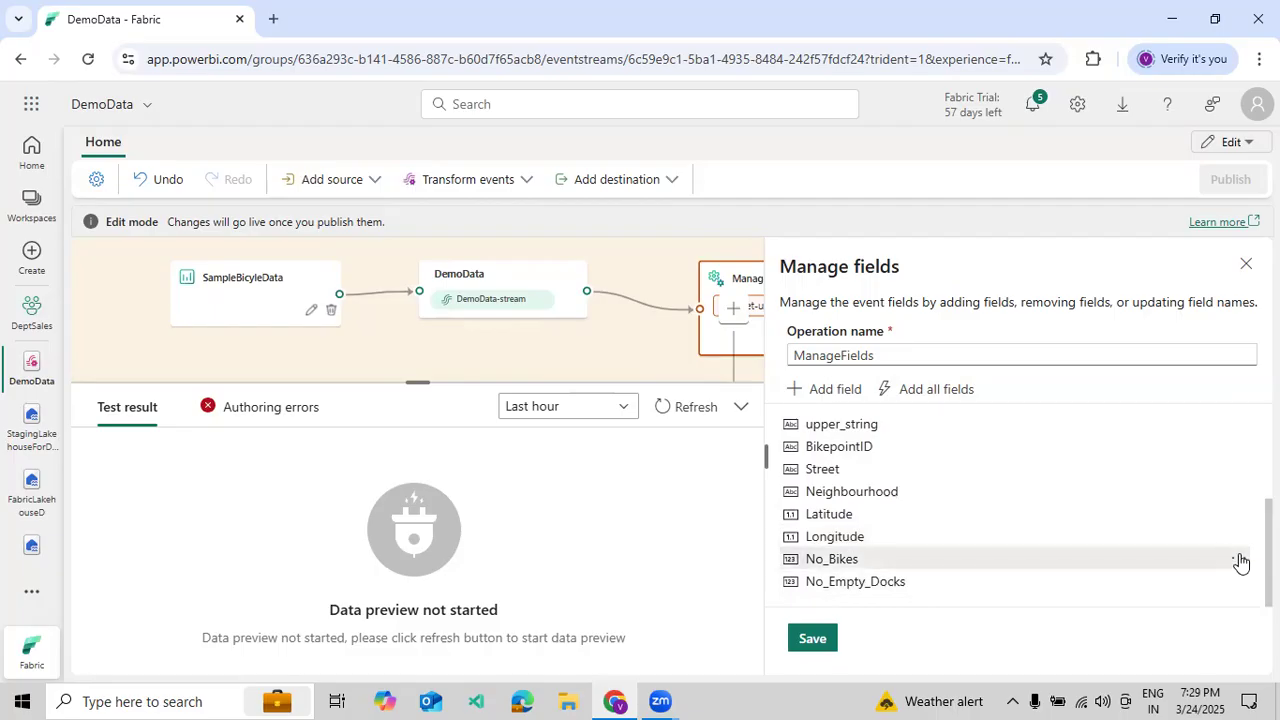
Remove the No_Bikes field from the Manage fields list and close the Longitude field editor
click(1240, 562)
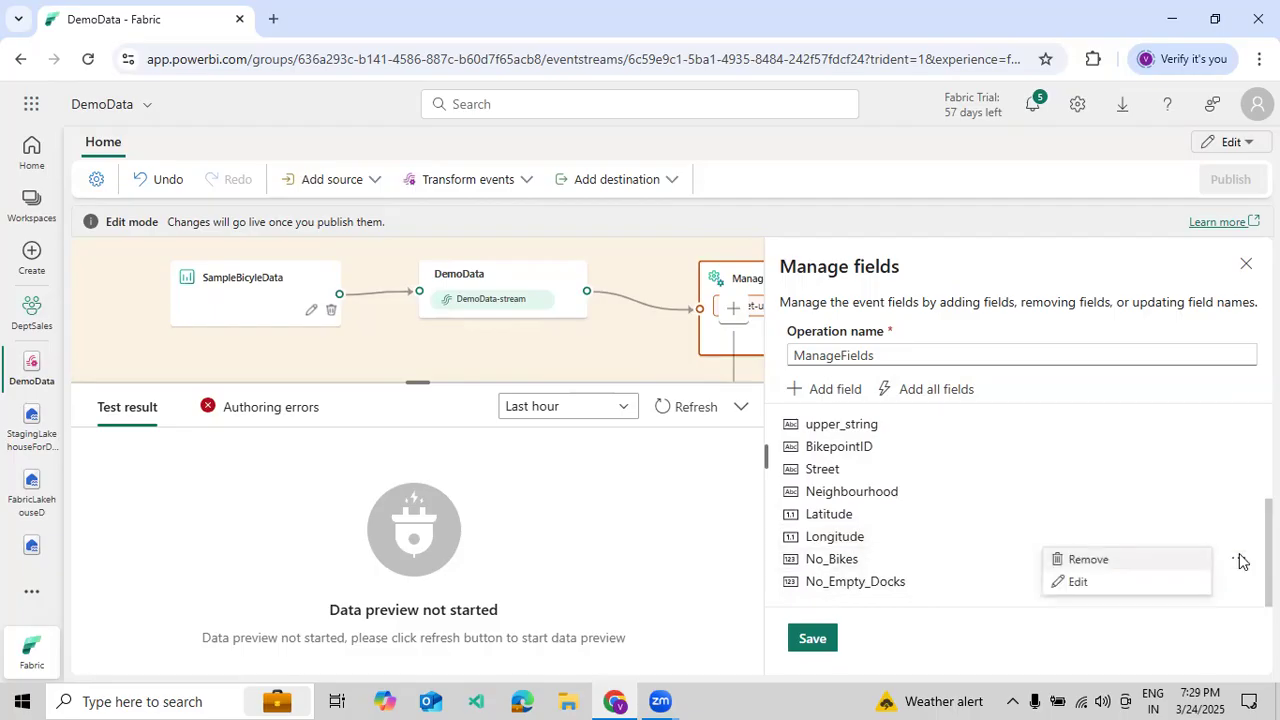
click(1080, 572)
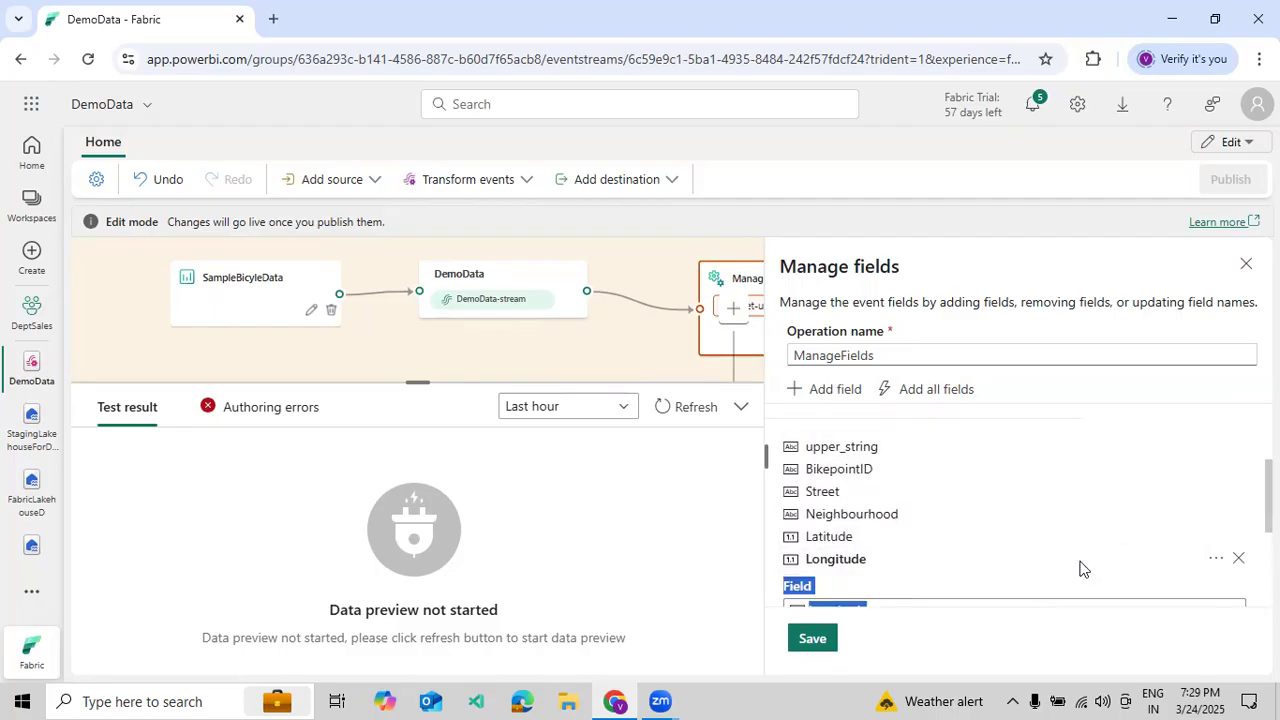
click(1238, 558)
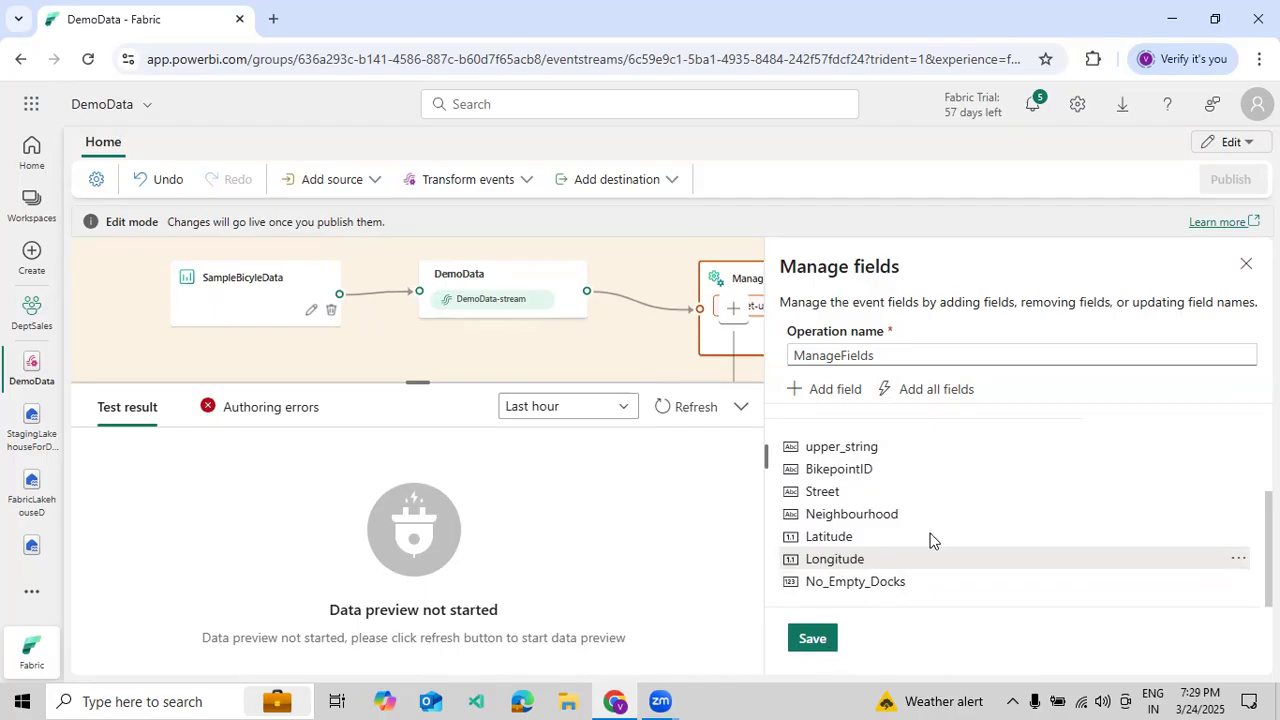
Discard the unsaved Manage fields settings and delete the operation from the flow
click(1246, 263)
click(687, 437)
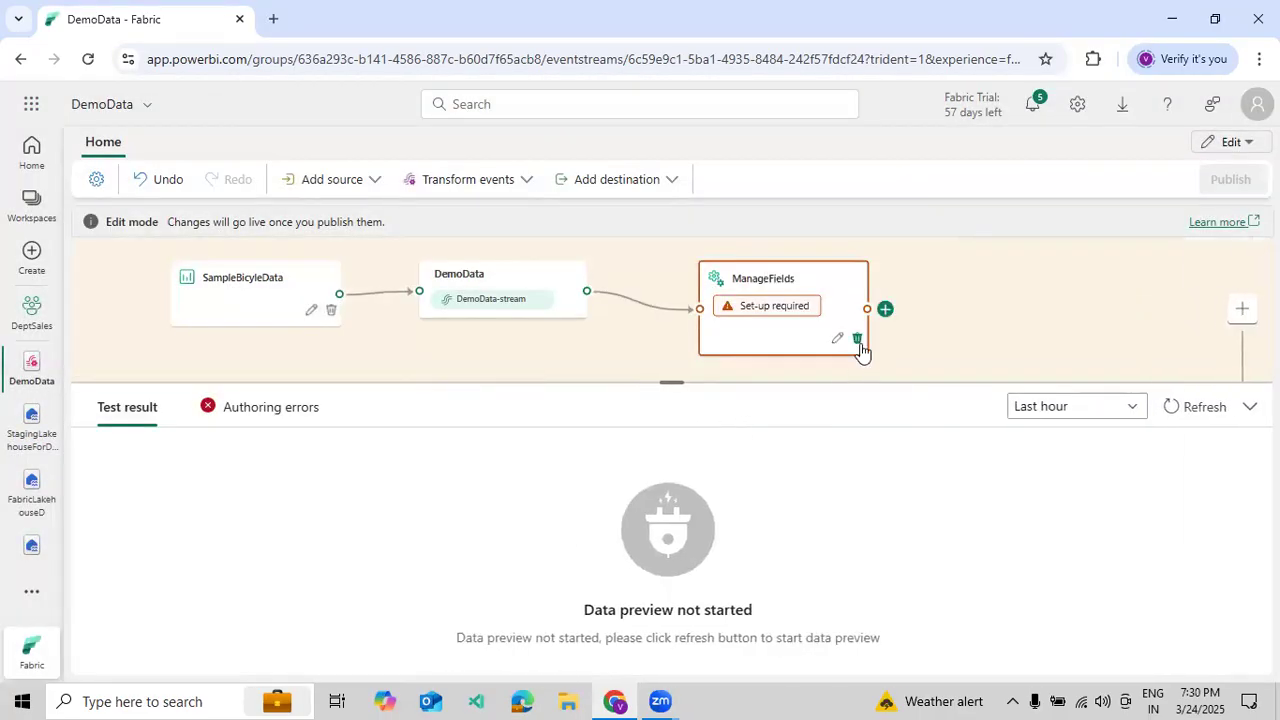
click(855, 338)
Add an Aggregate operation fed by the DemoData stream and open its settings
click(530, 184)
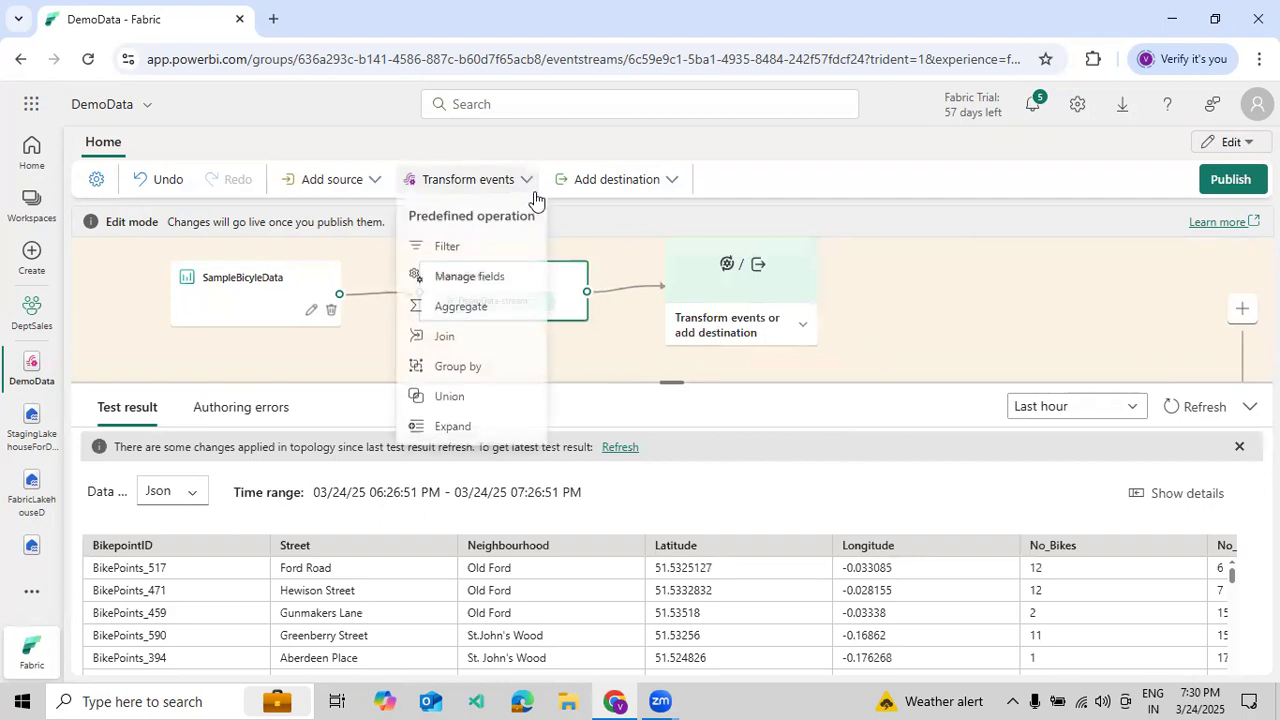
click(461, 309)
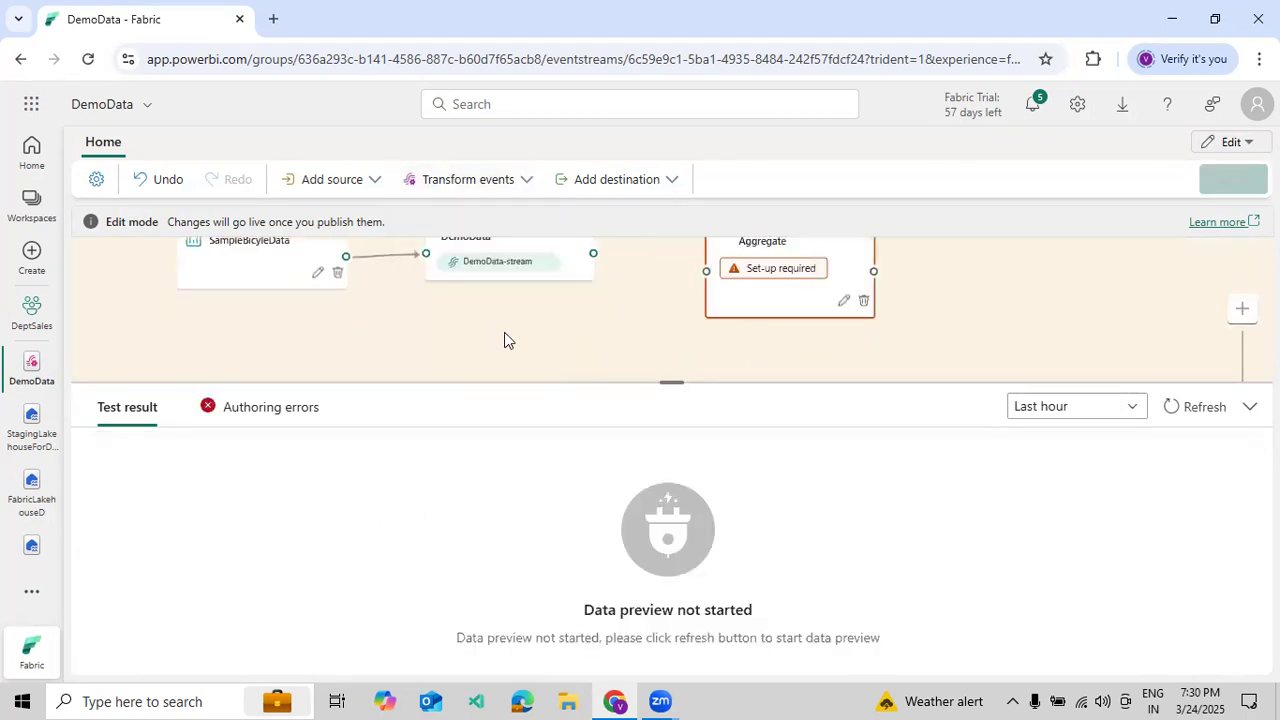
drag(585, 300, 701, 311)
click(840, 343)
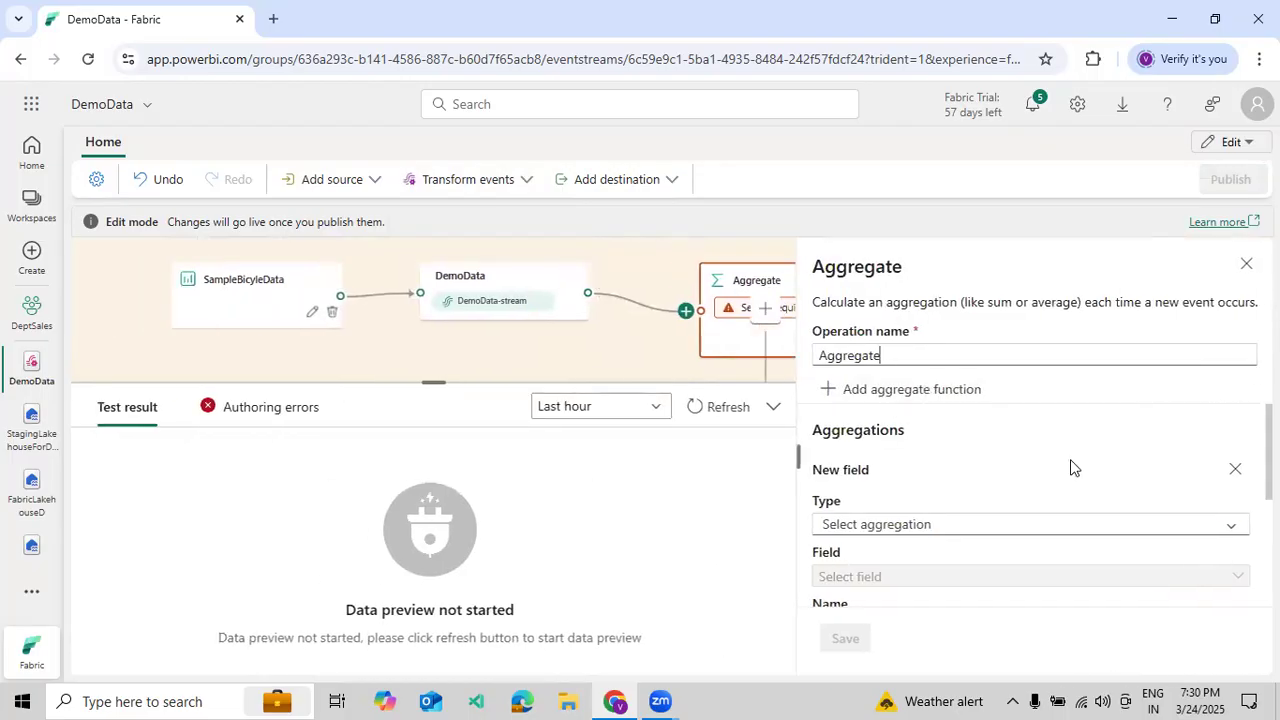
Review the aggregation types and partition setting of the Aggregate operation, and delete the operation from the flow
scroll(990, 500, down, 1)
click(985, 435)
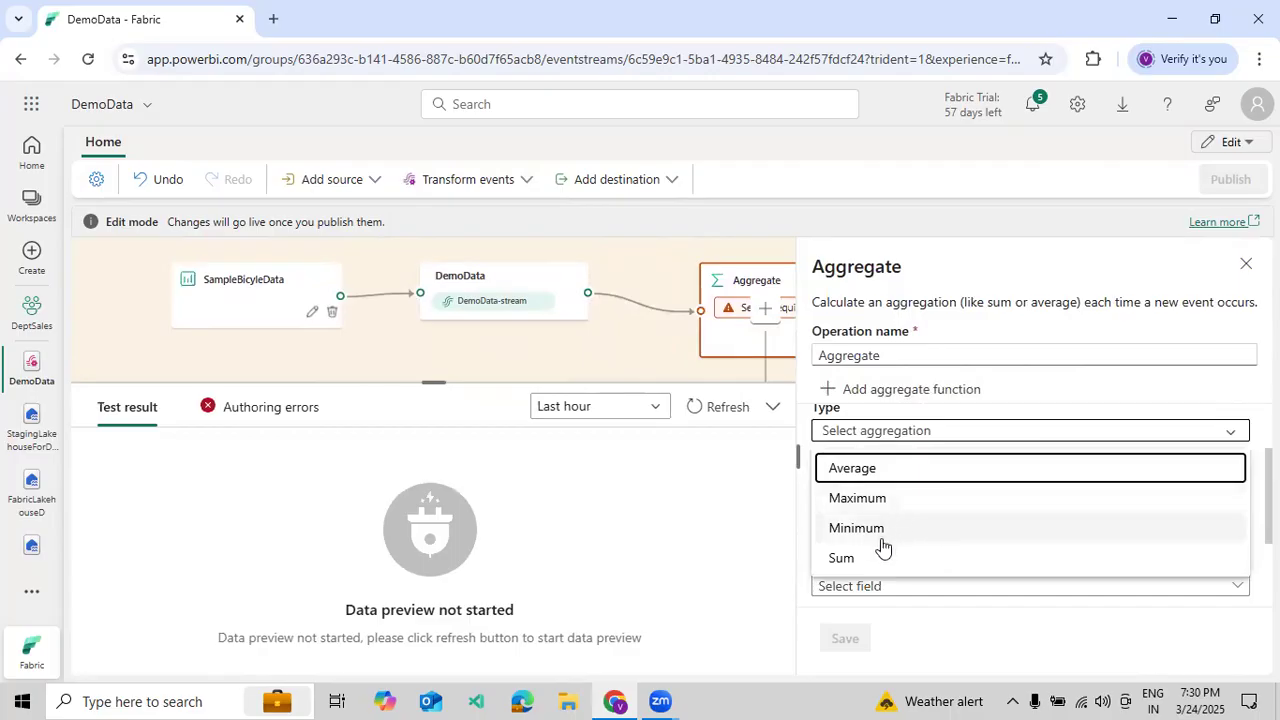
click(1183, 619)
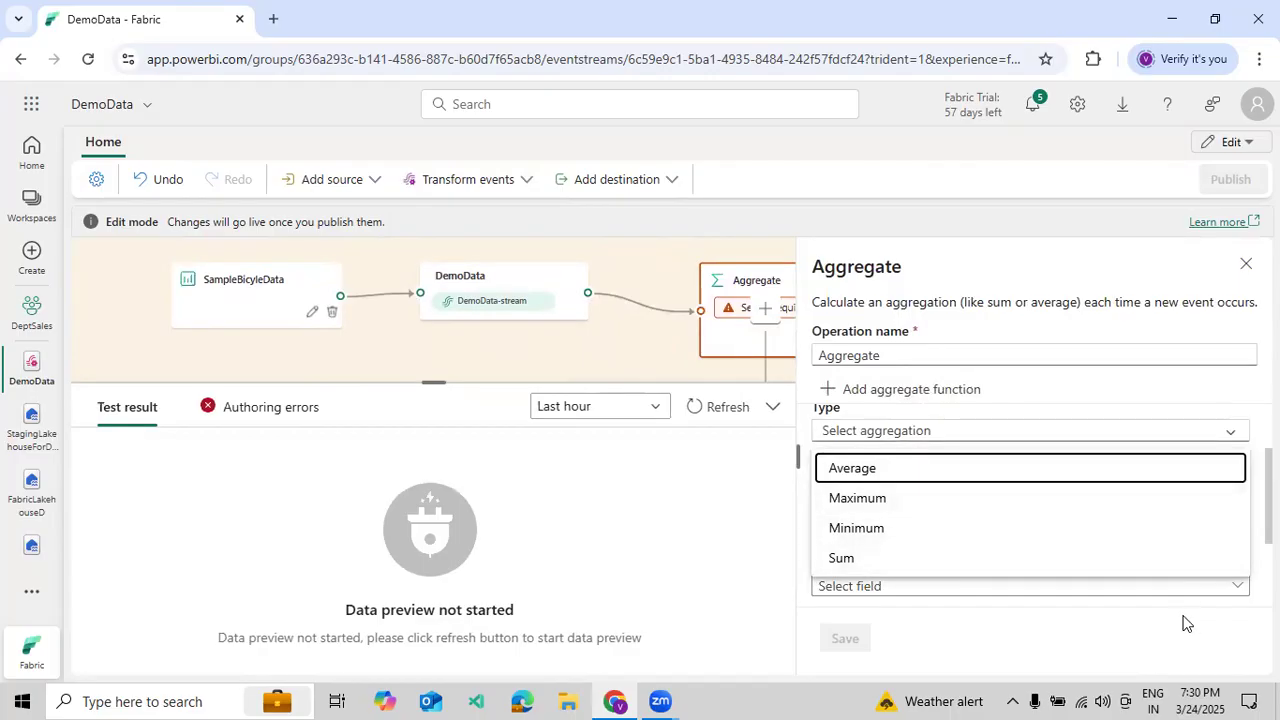
click(1070, 582)
click(935, 537)
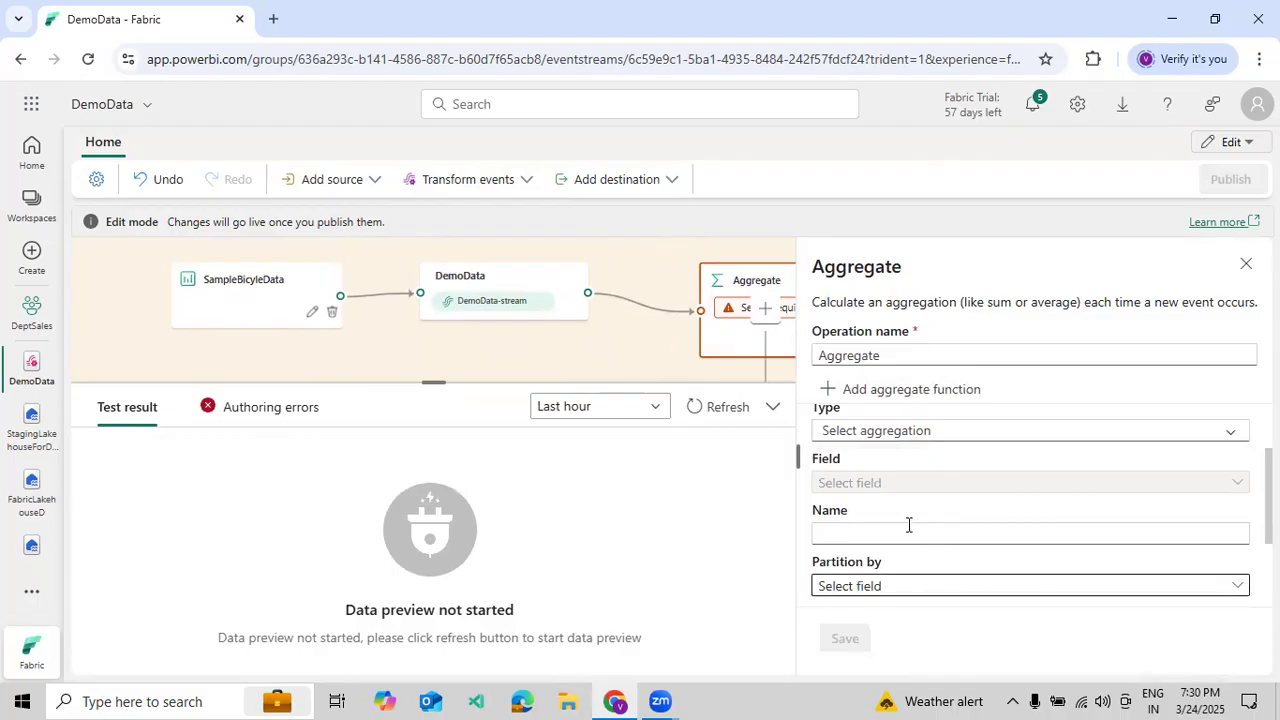
click(1245, 264)
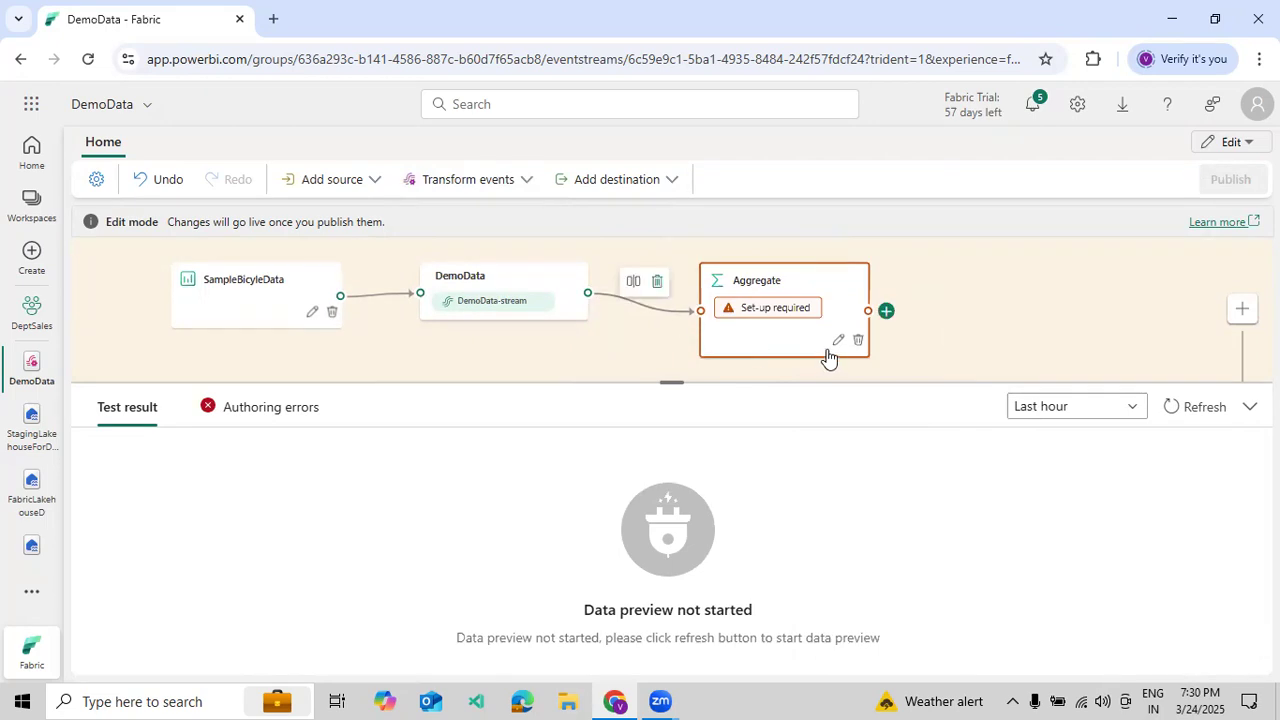
click(857, 341)
Add a Join operation fed by the DemoData stream and open its settings
click(465, 185)
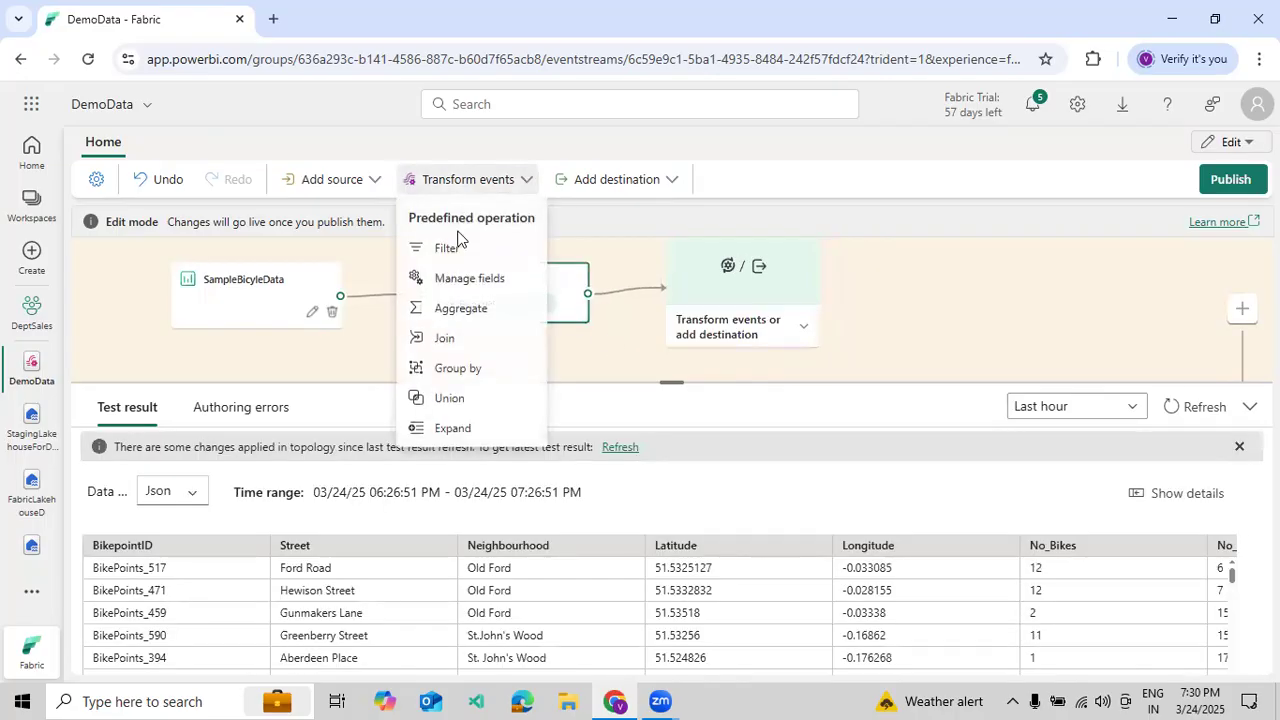
click(452, 336)
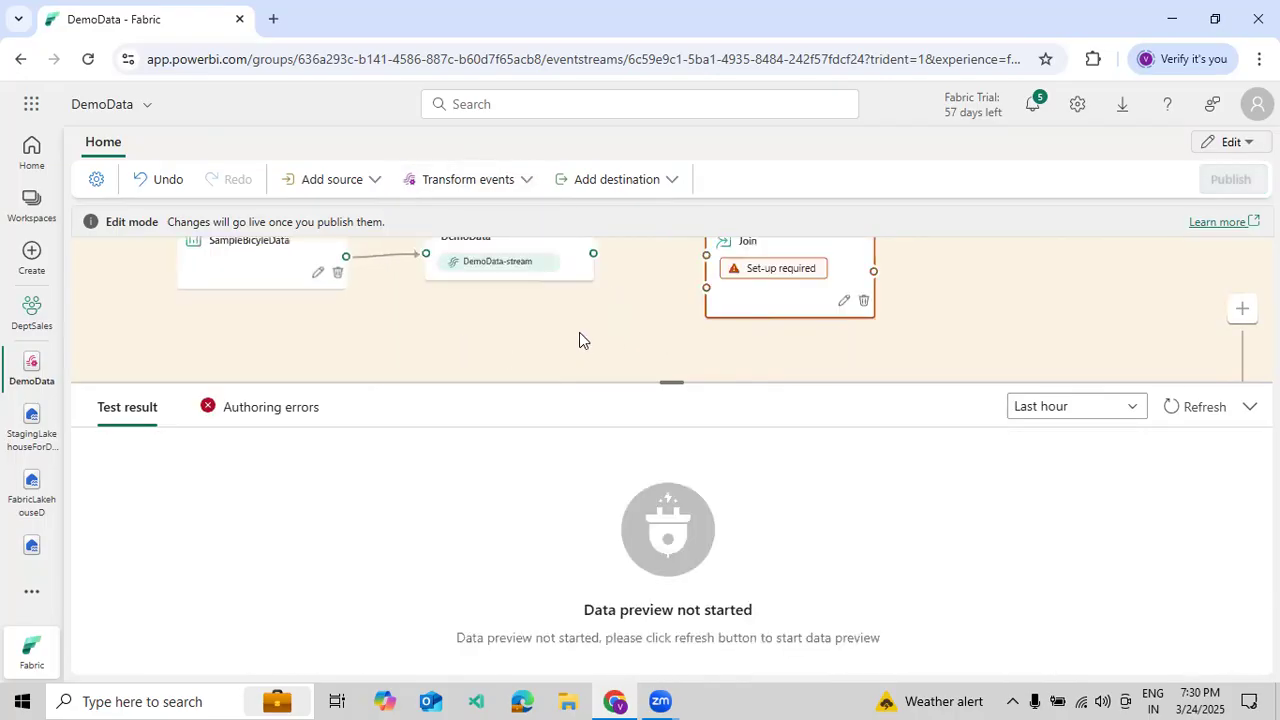
drag(596, 283, 725, 300)
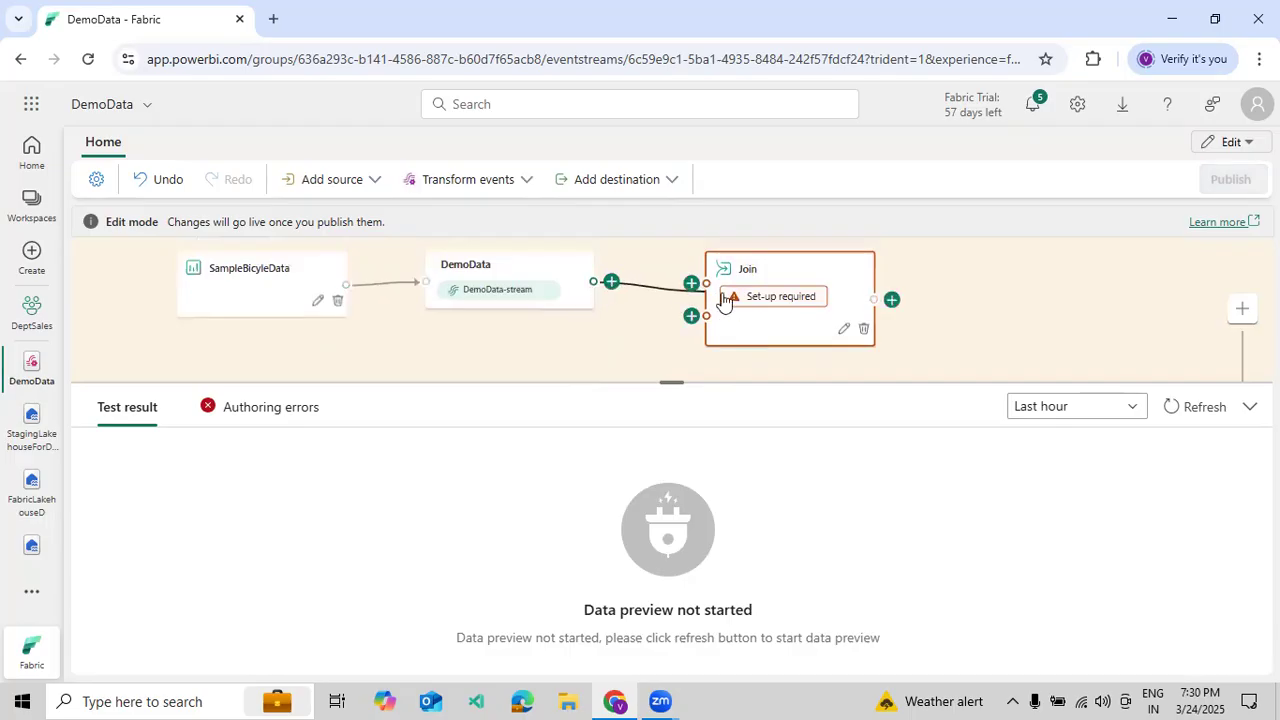
click(842, 331)
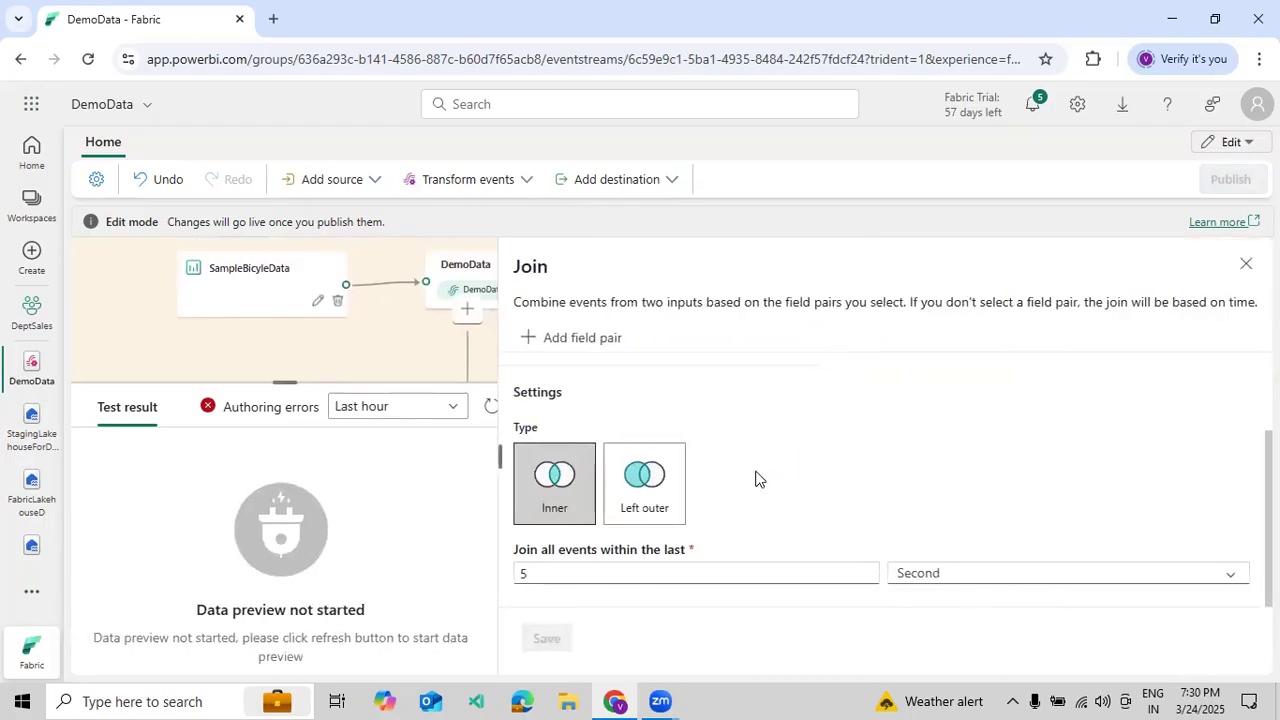
Compare the Inner and Left outer join types in the Join settings, leaving Left outer selected
click(640, 475)
click(551, 478)
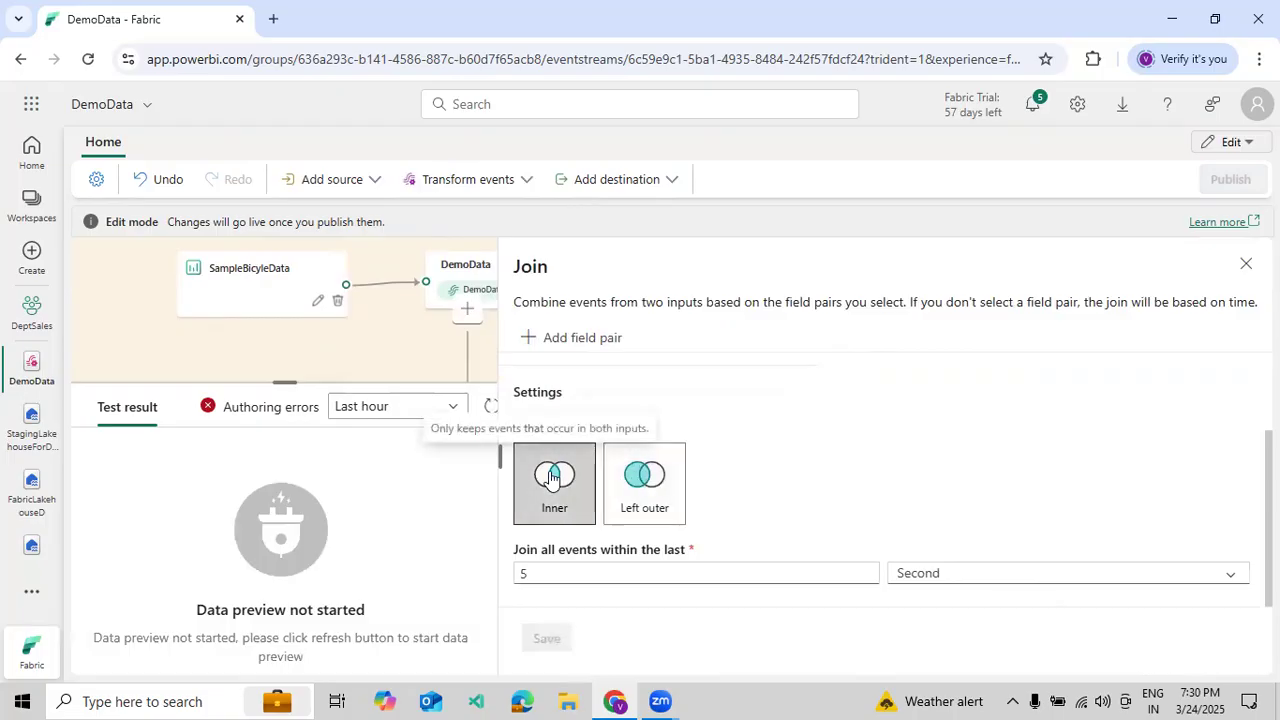
click(628, 490)
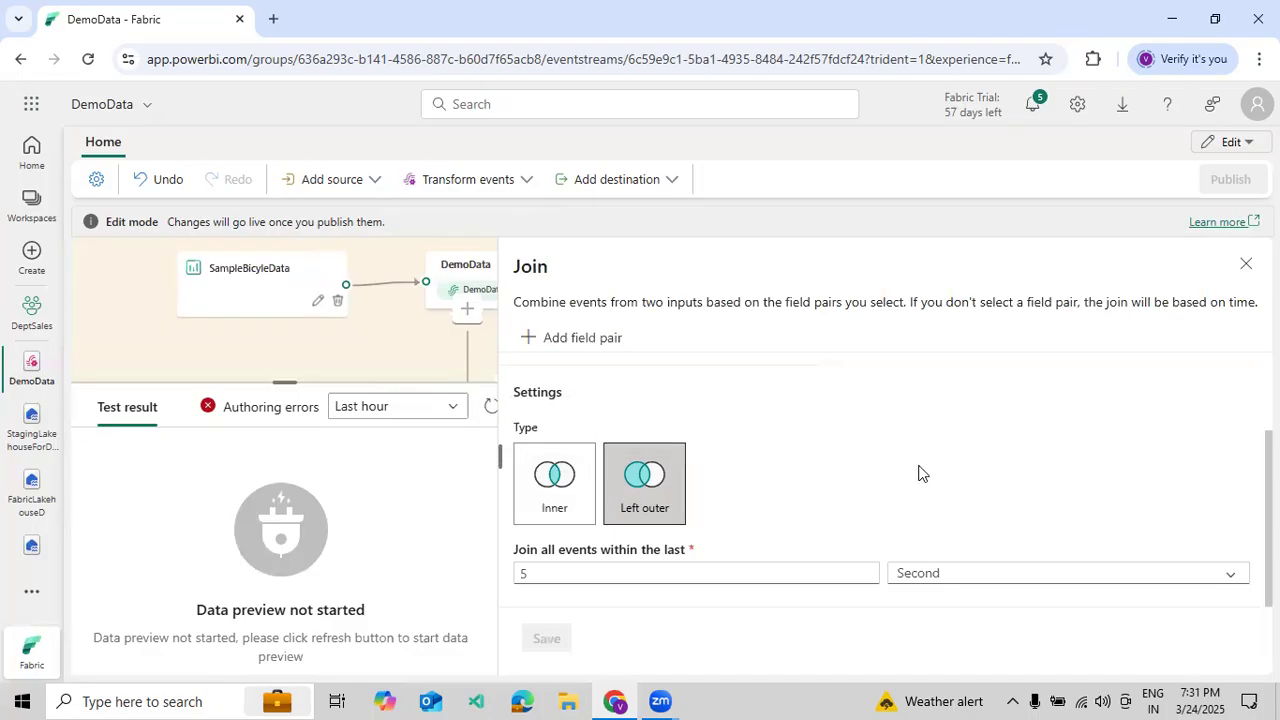
Discard the unsaved Join settings and delete the Join operation from the flow
click(1245, 264)
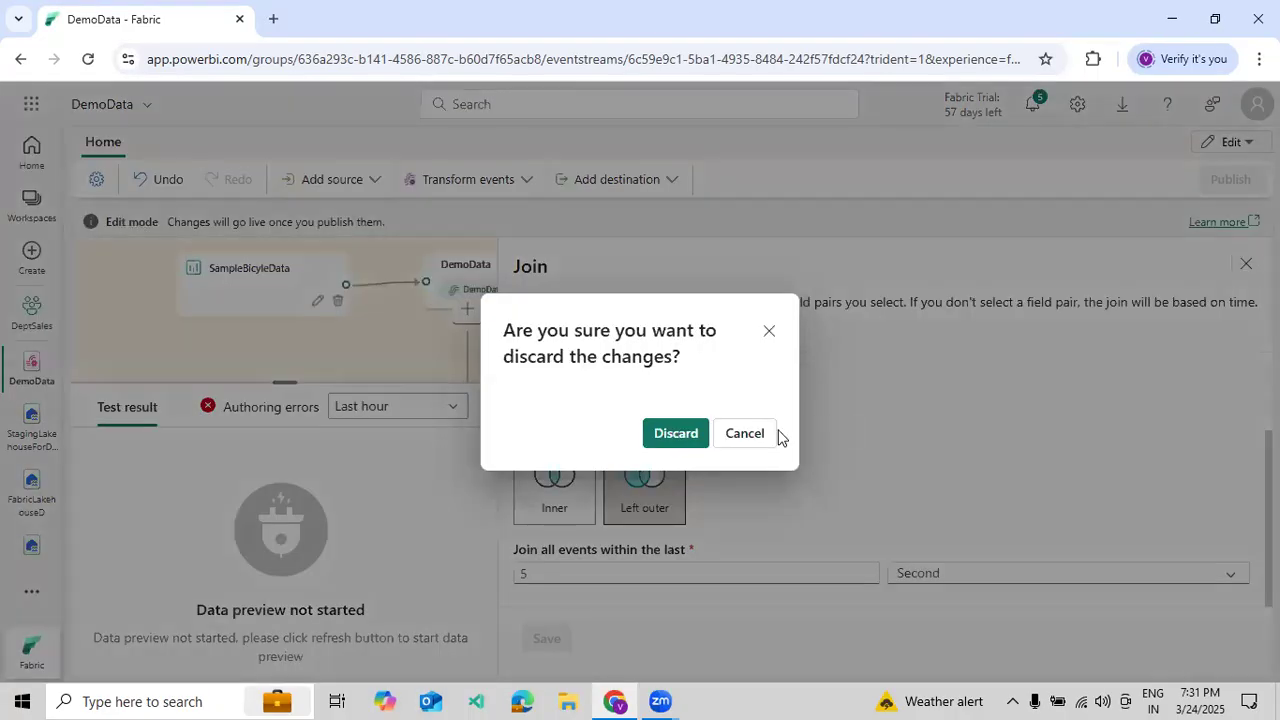
click(666, 450)
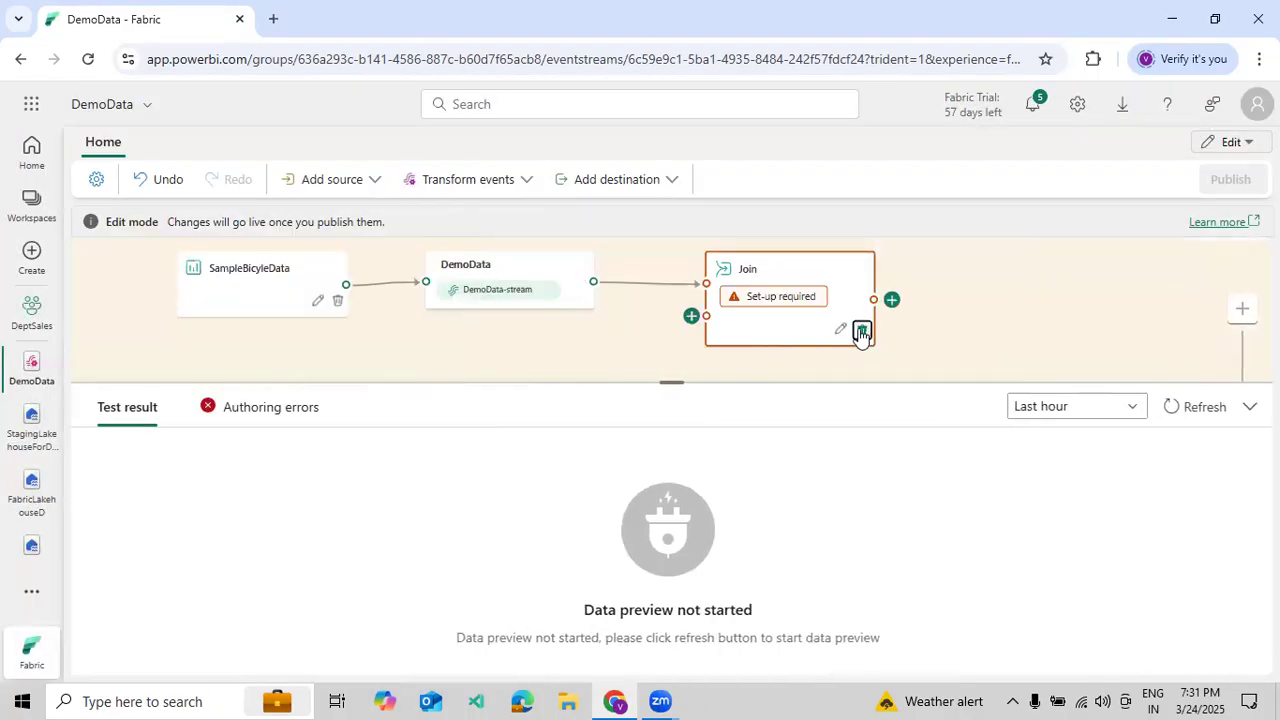
click(861, 333)
Add a Union operation to the event flow and connect the DemoData stream to it
click(526, 180)
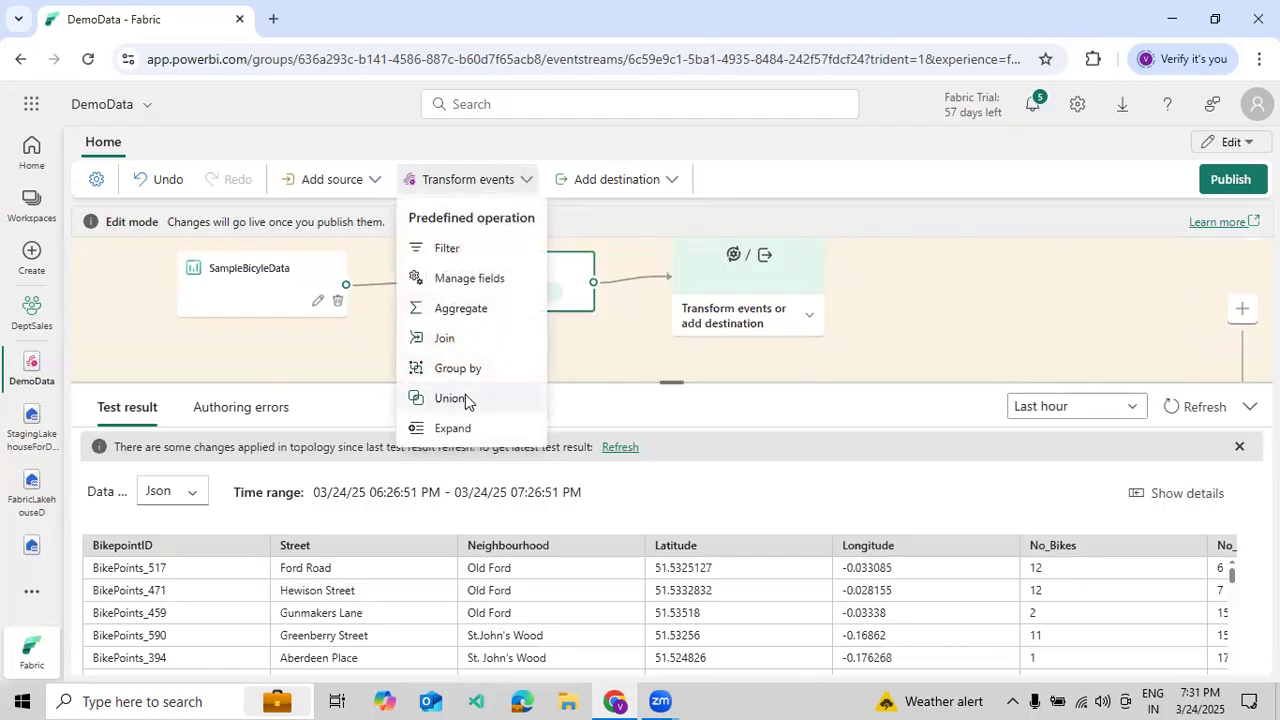
click(450, 398)
drag(590, 287, 706, 320)
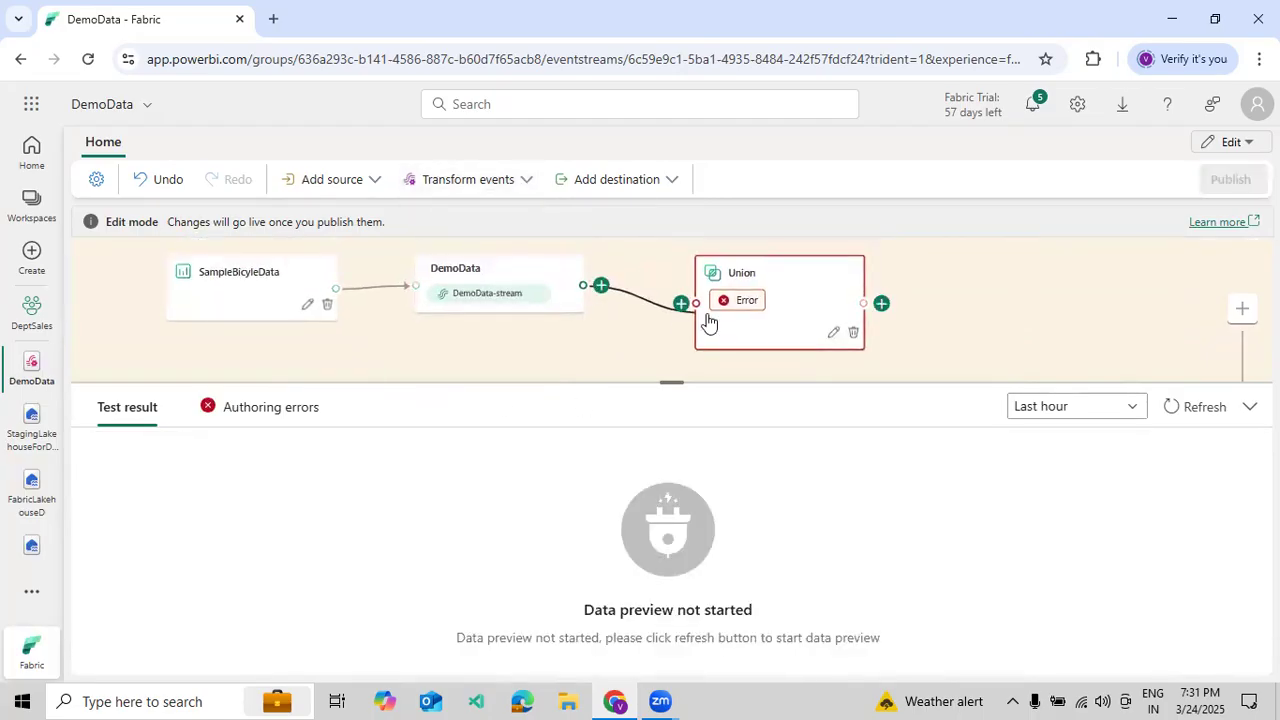
Read the description and settings of the Union operation and close them without changes
click(830, 335)
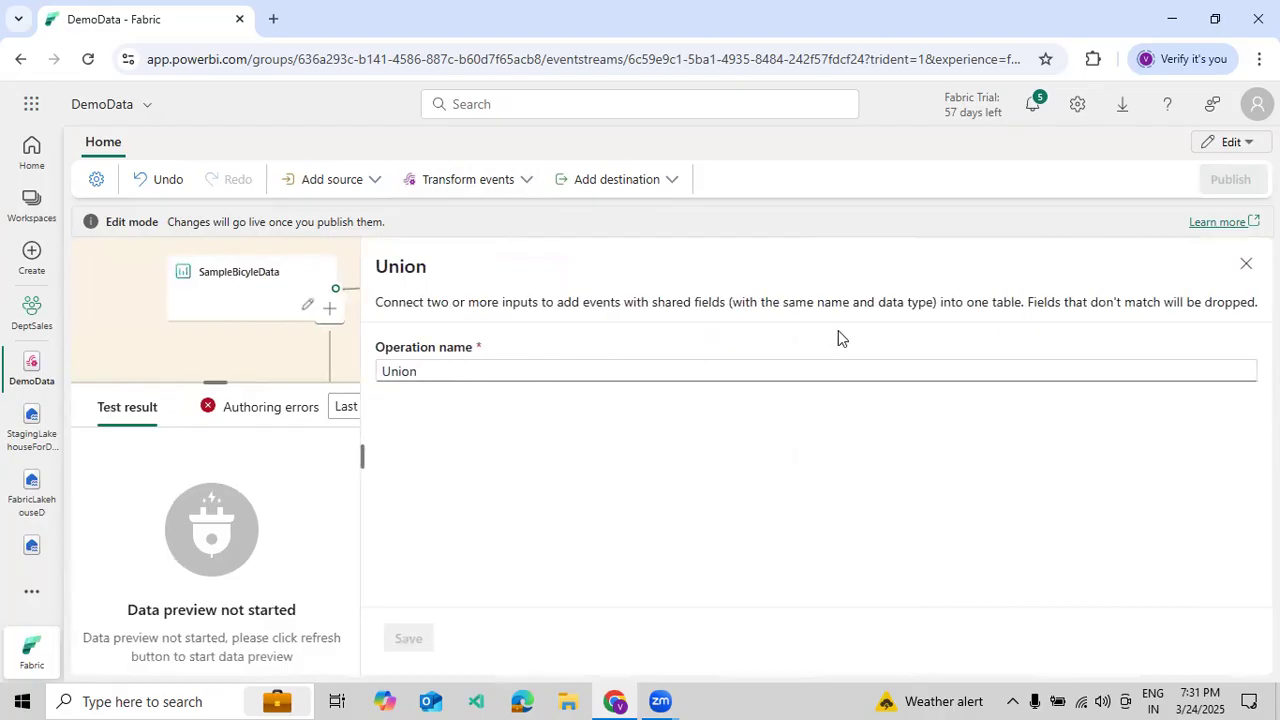
click(1245, 266)
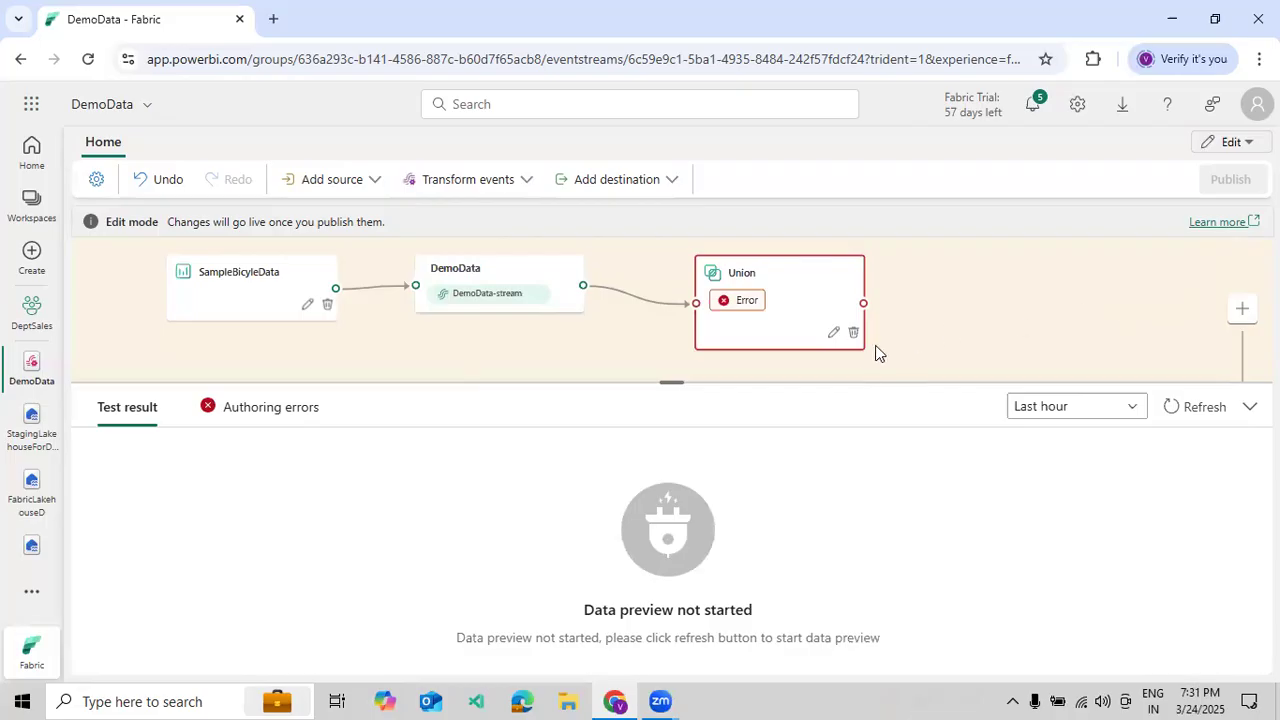
click(832, 334)
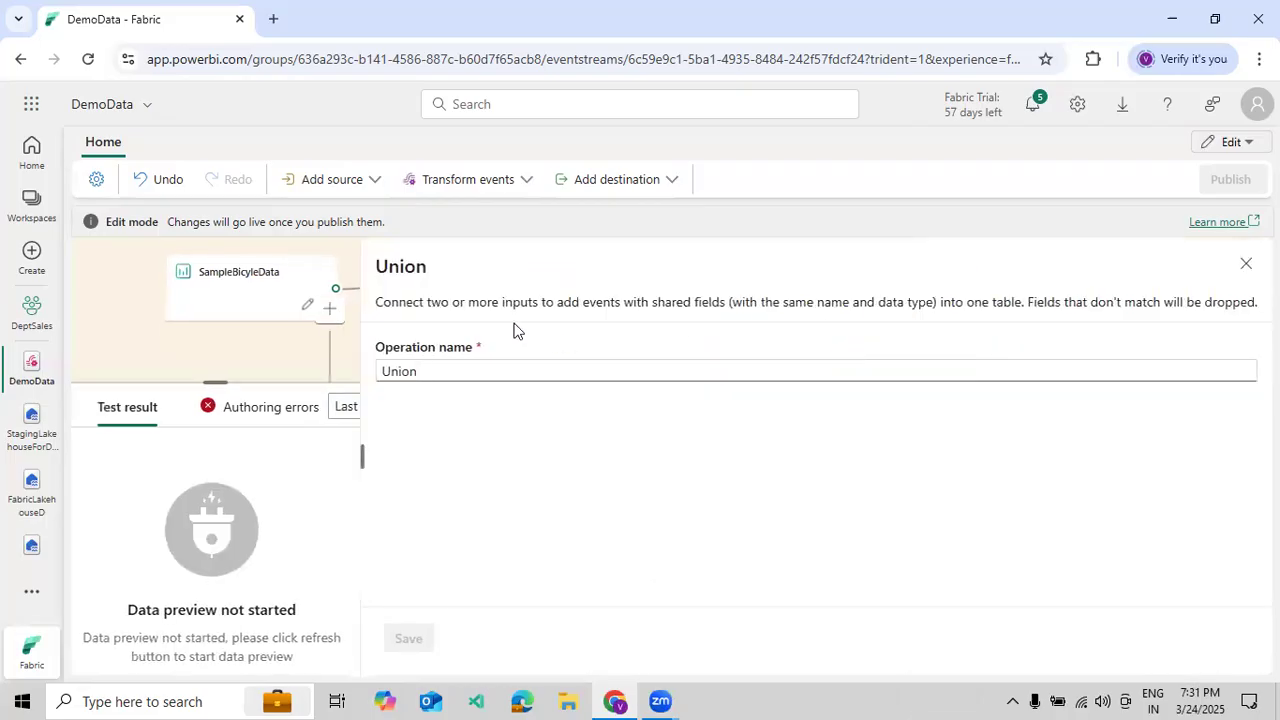
click(1245, 264)
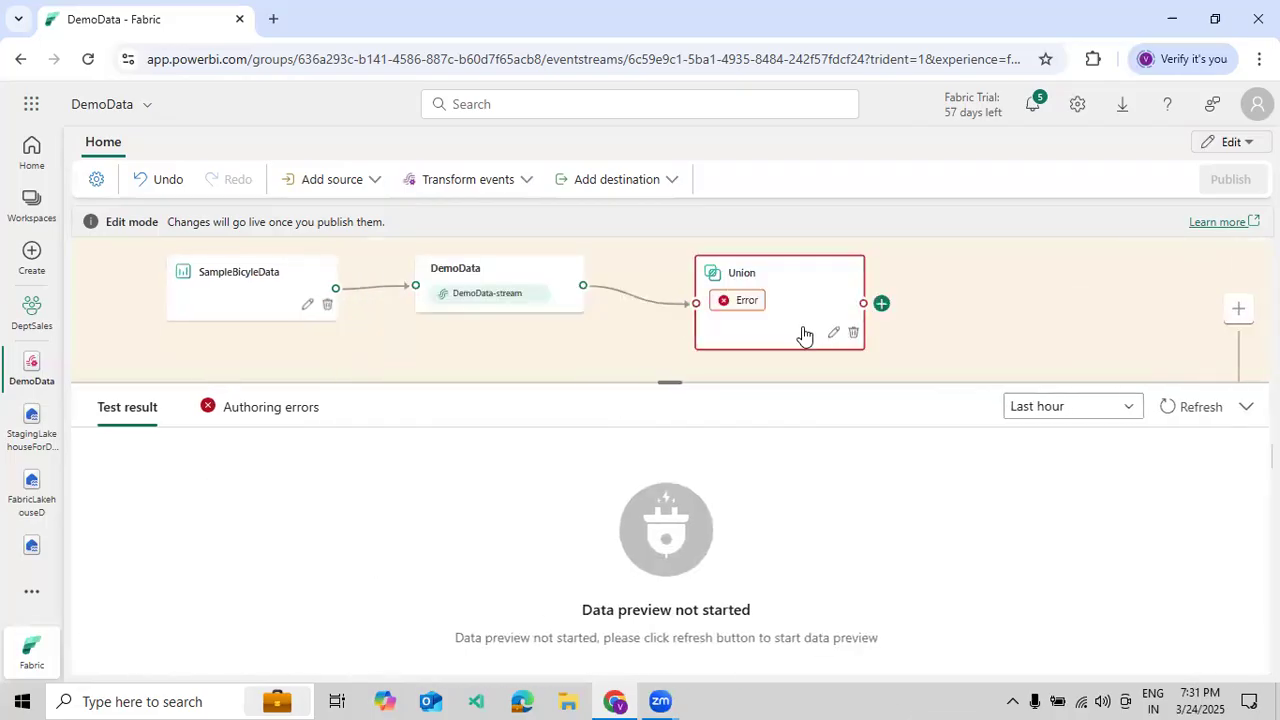
Replace the Union operation with an Expand operation fed by the DemoData stream and open its settings
click(497, 179)
click(463, 430)
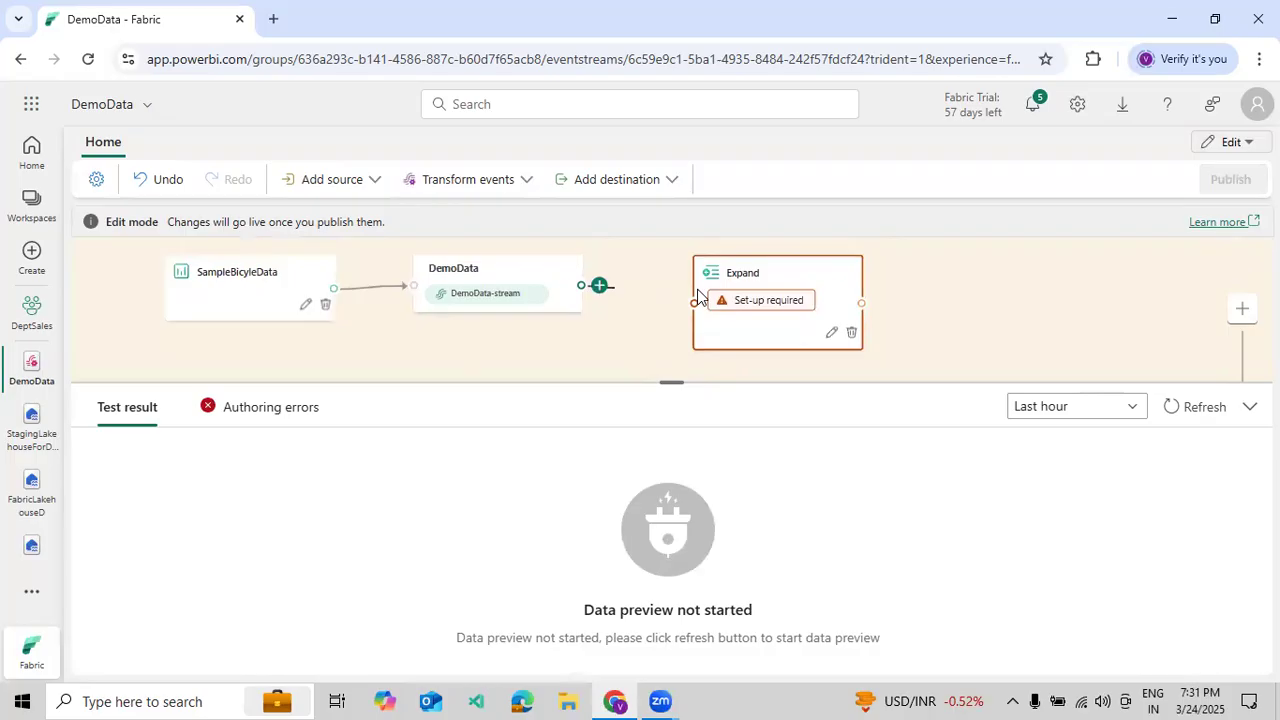
click(830, 334)
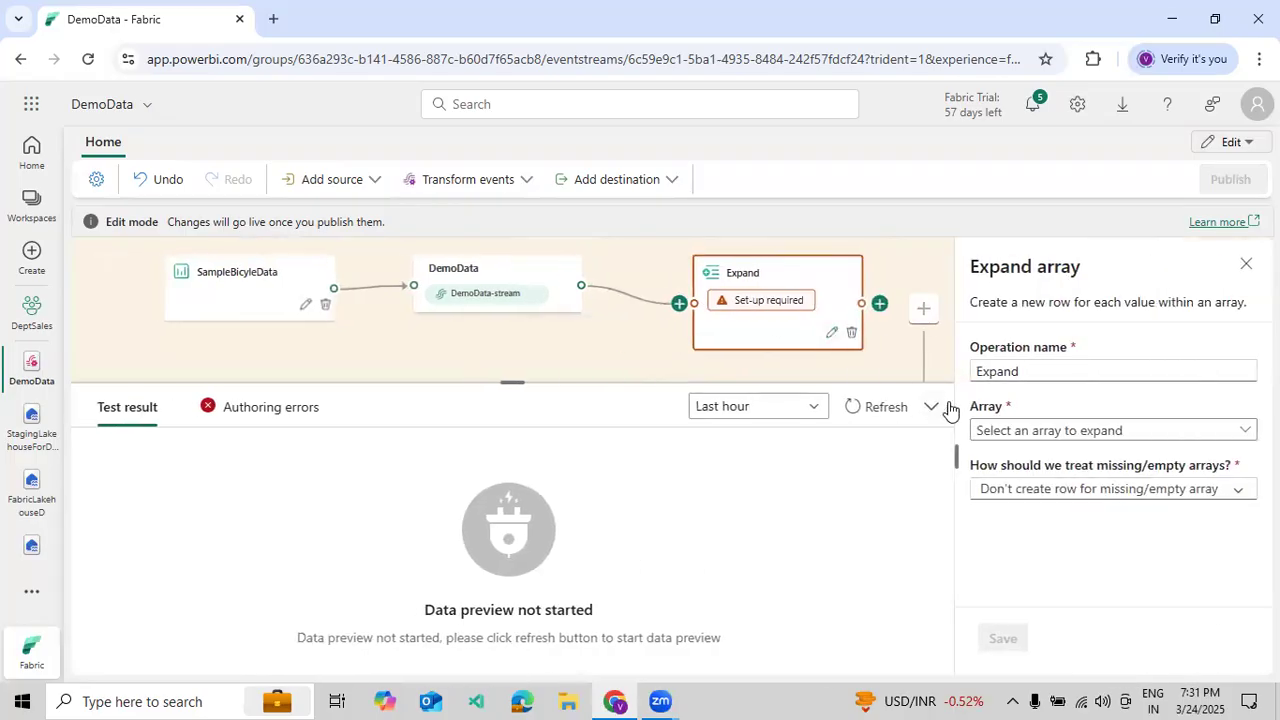
Examine the array choices and description in the Expand array settings and close them without changes
click(1010, 431)
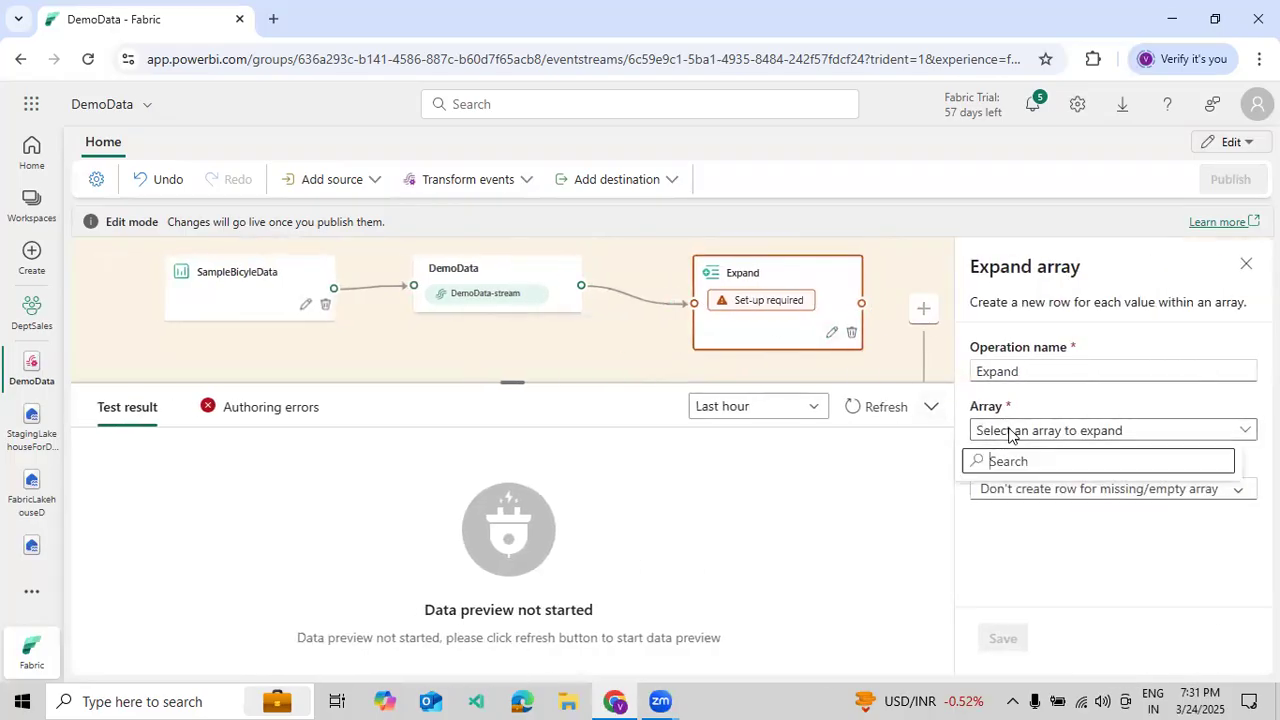
click(637, 344)
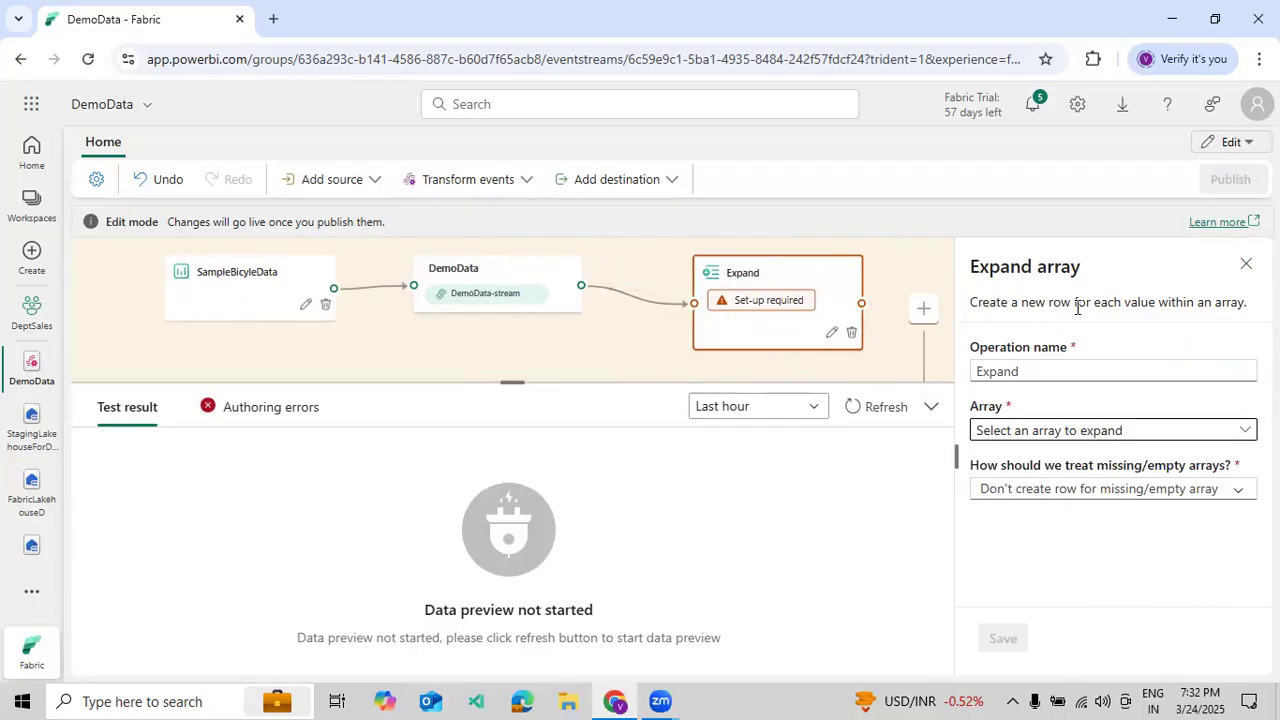
triple_click(1126, 302)
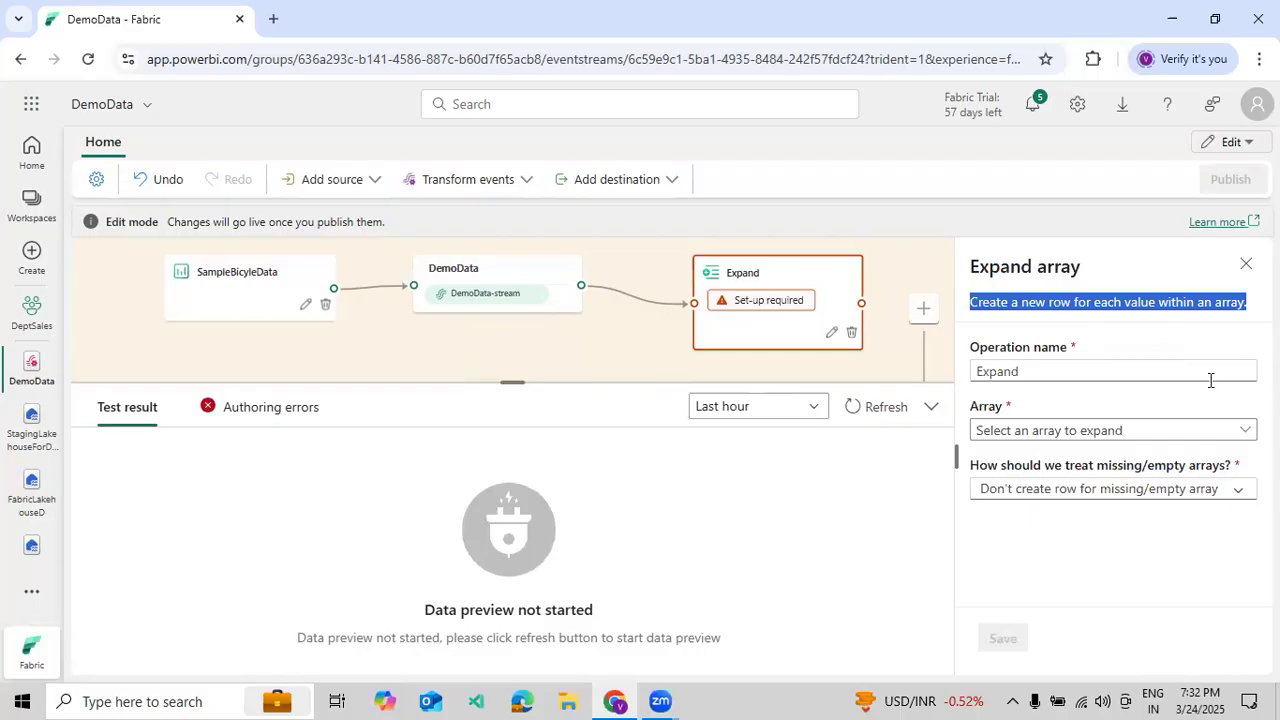
click(1246, 266)
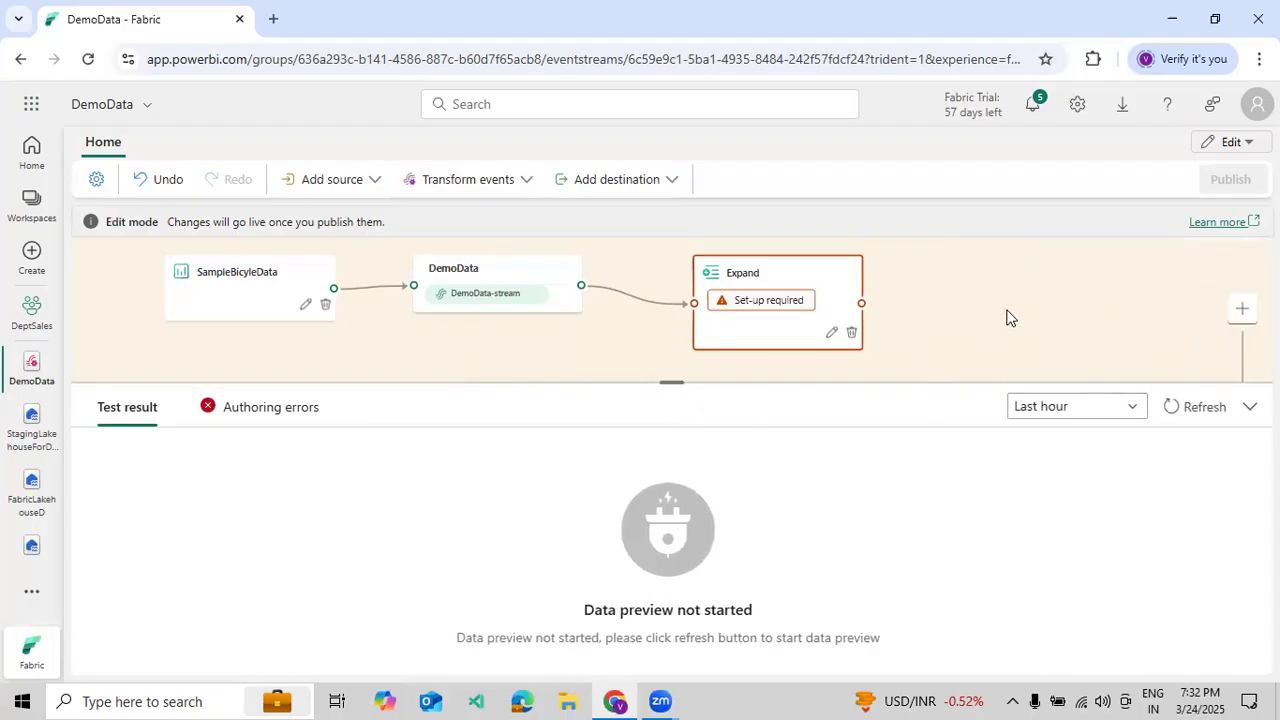
Review the list of predefined transform operations and the available destination types for the eventstream
click(528, 181)
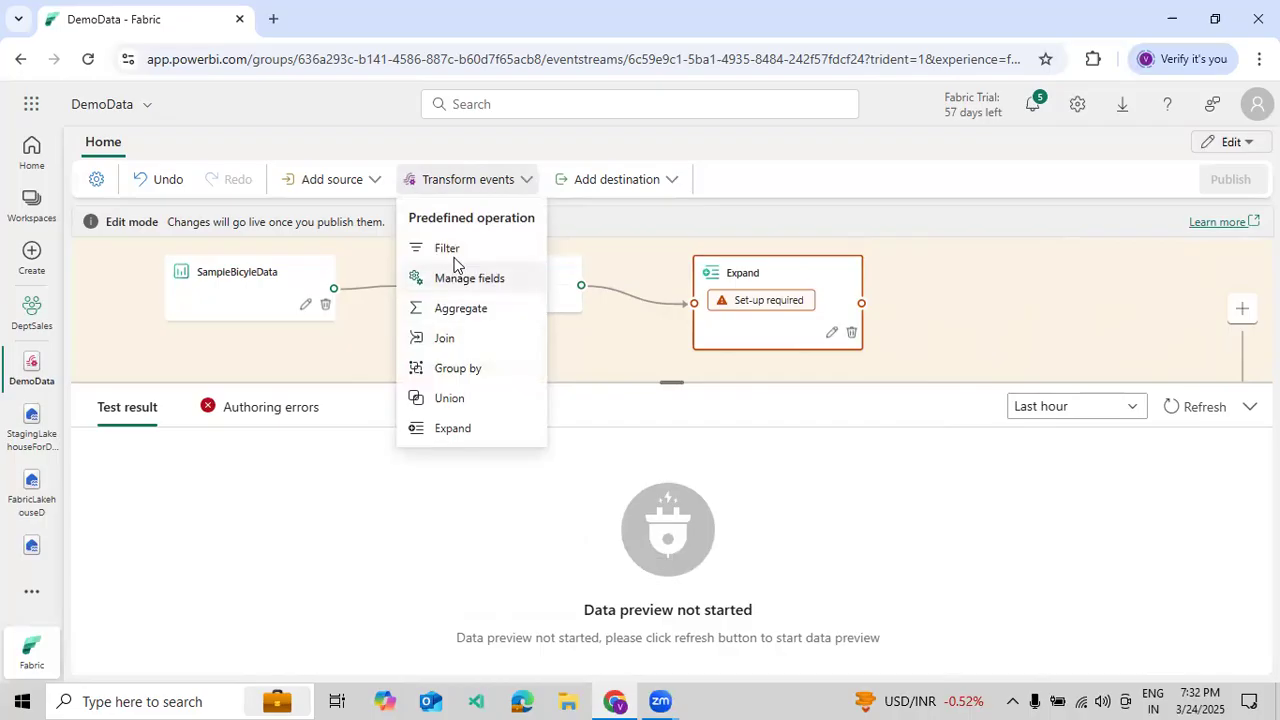
click(577, 360)
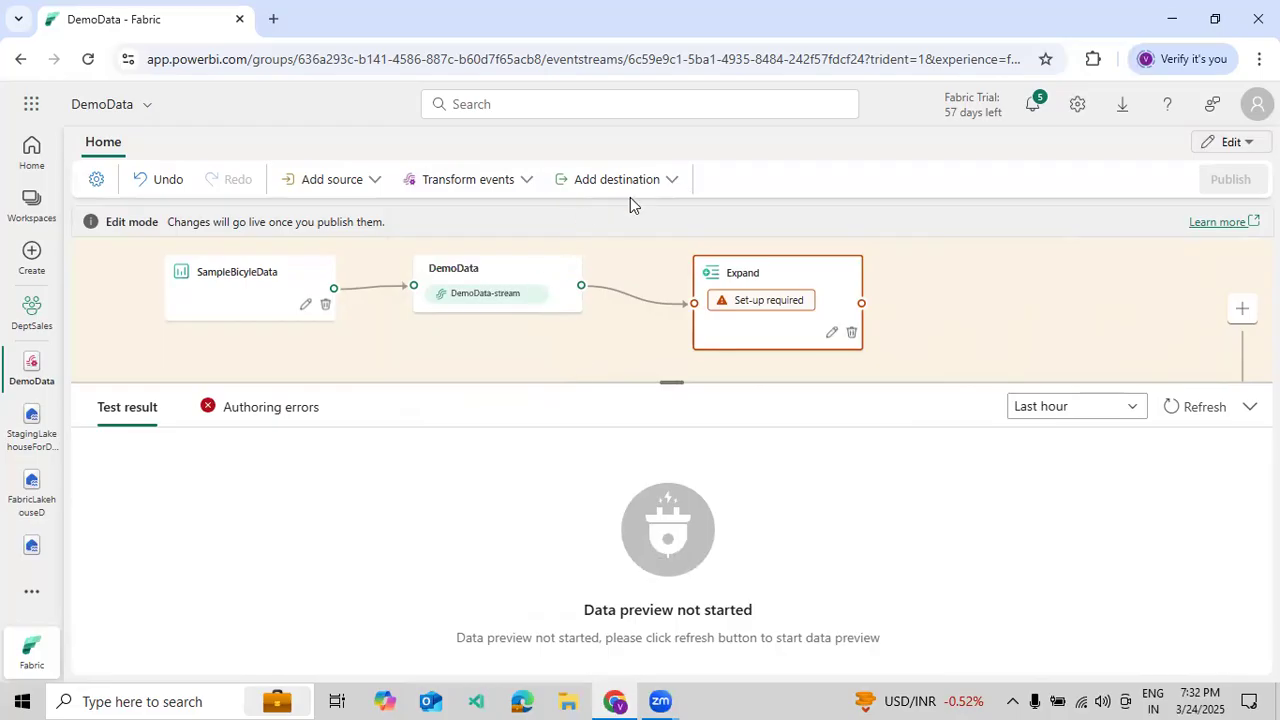
click(660, 181)
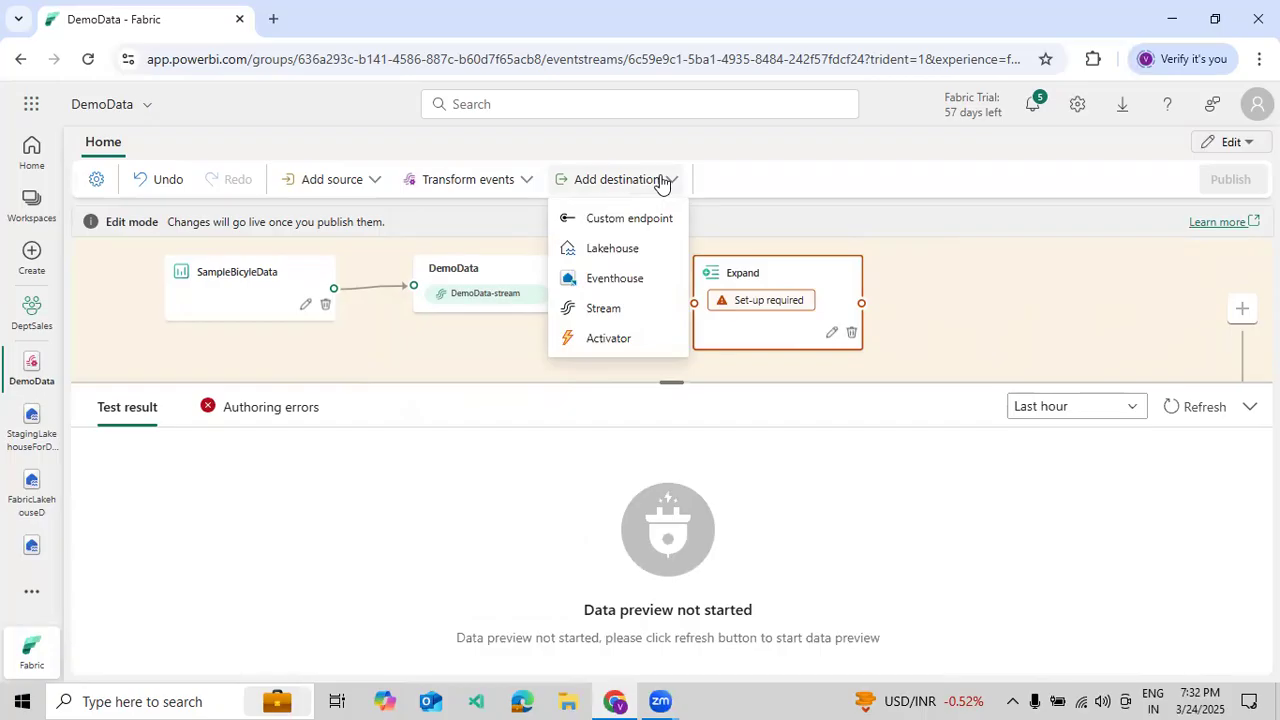
click(1063, 296)
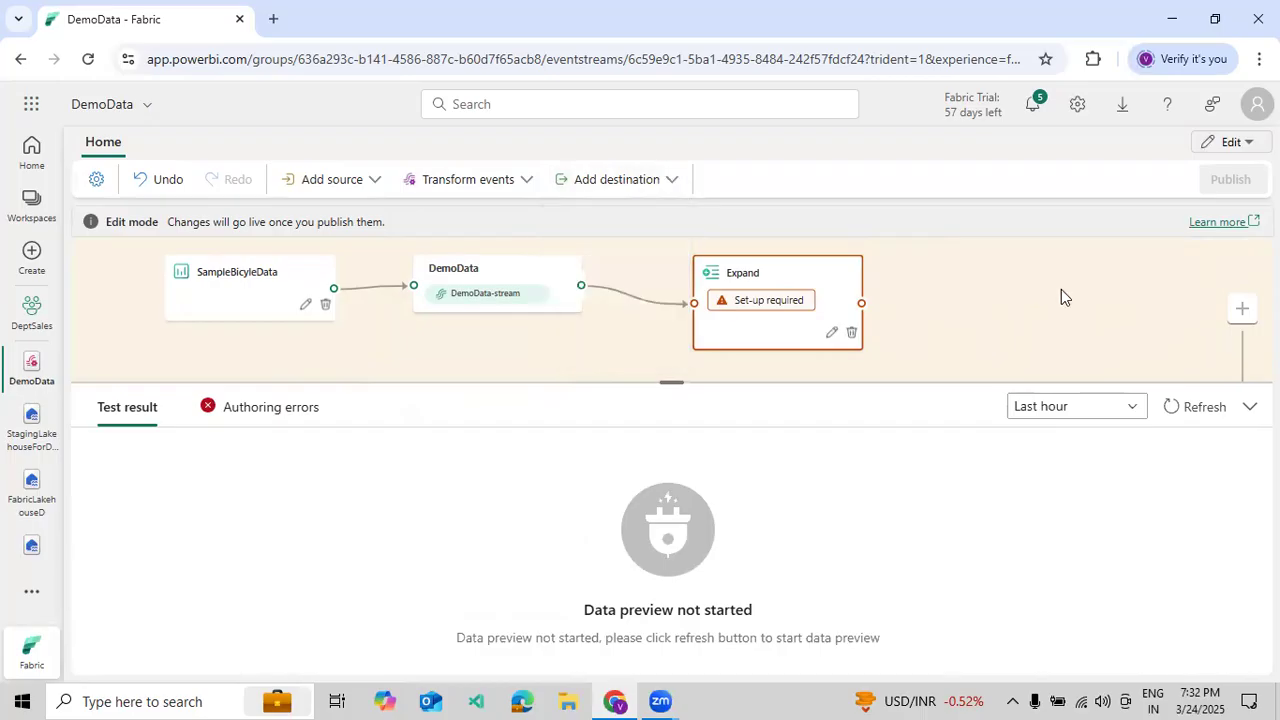